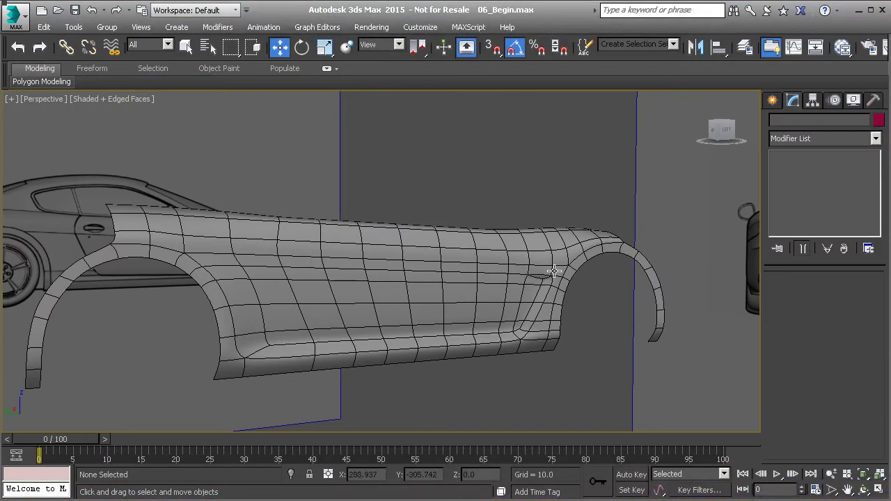
# - Examine the side panel mesh and the side blueprint around the roof, windows and windshield pillar
pyautogui.moveTo(546, 293); pyautogui.dragTo(525, 305, button='middle')
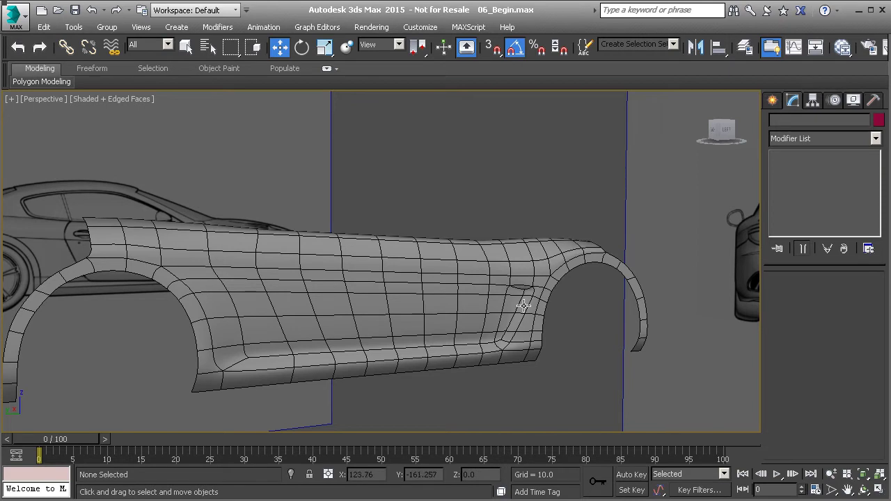
pyautogui.scroll(2, 524, 305)
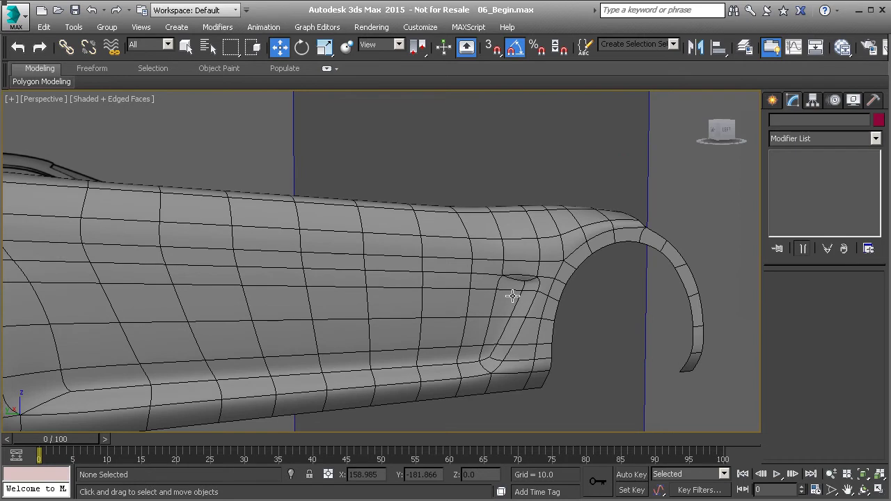
pyautogui.scroll(-4, 557, 307)
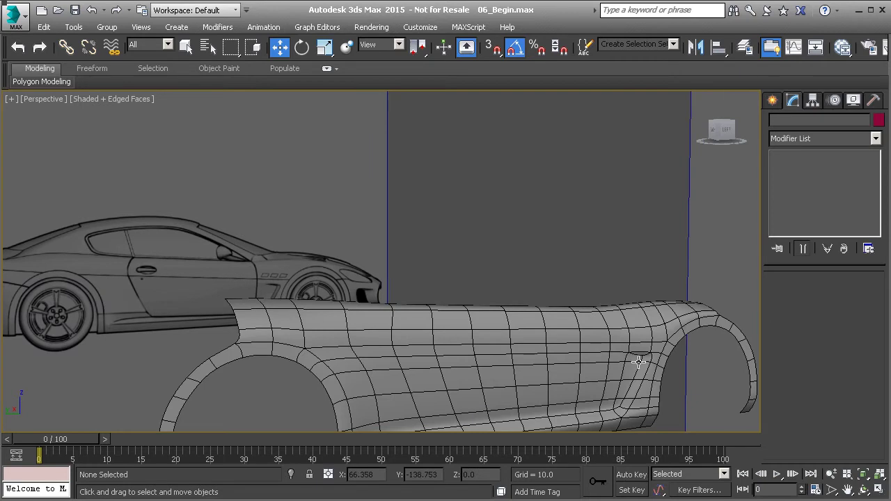
pyautogui.press('l')
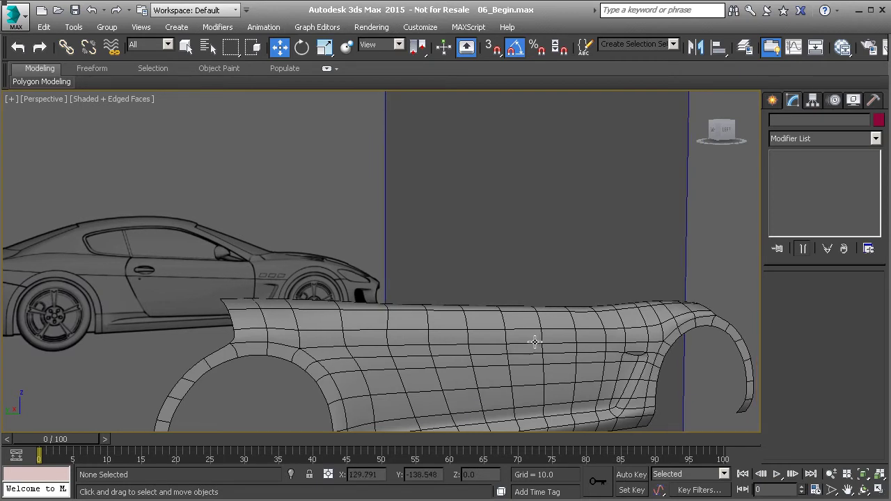
pyautogui.moveTo(412, 275); pyautogui.dragTo(625, 337, button='middle')
pyautogui.scroll(-2, 612, 338)
pyautogui.scroll(-2, 585, 340)
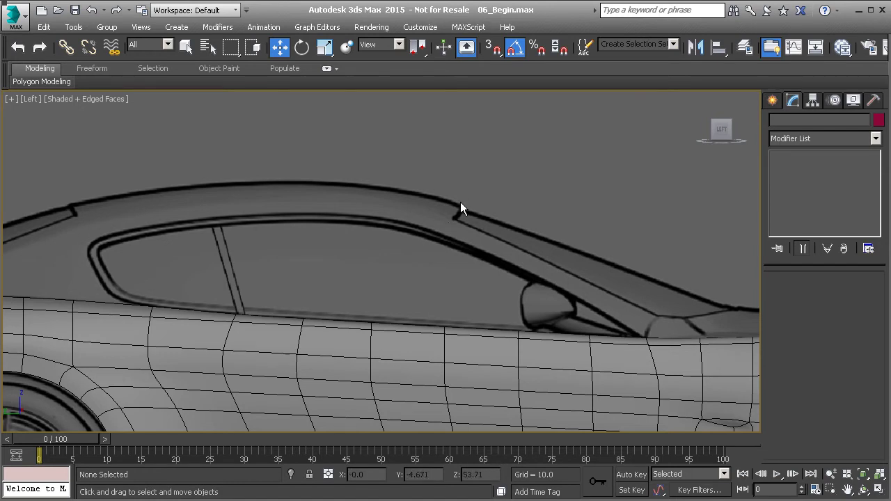
pyautogui.moveTo(206, 283); pyautogui.dragTo(339, 289, button='middle')
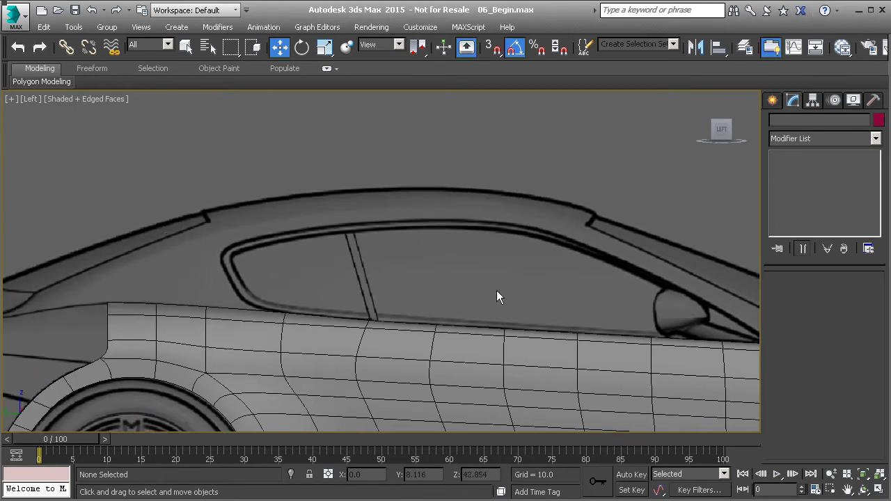
pyautogui.moveTo(636, 298); pyautogui.dragTo(448, 278, button='middle')
pyautogui.scroll(3, 607, 308)
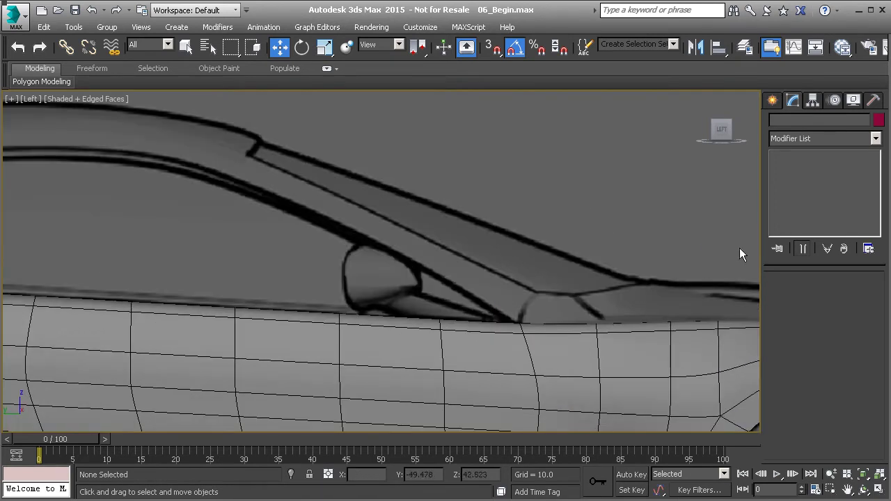
# - Select the side body panel and enter Edge level of its Editable Poly below TurboSmooth
pyautogui.click(617, 342)
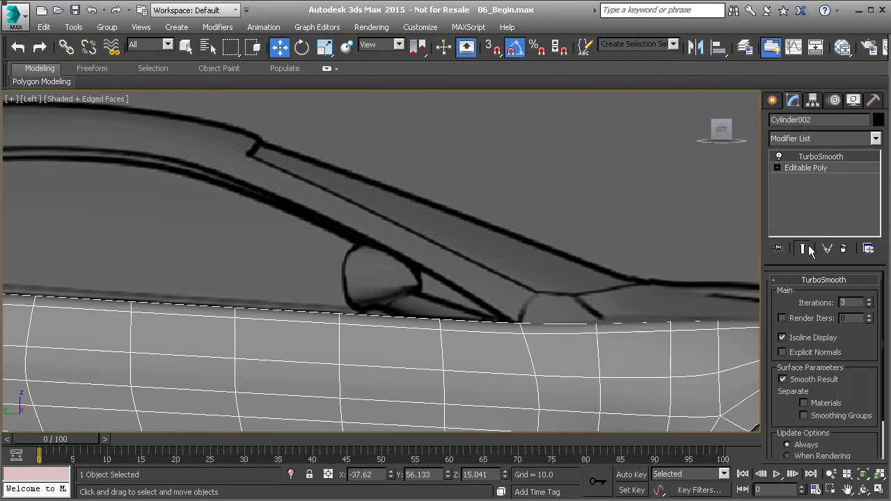
pyautogui.click(801, 169)
pyautogui.click(805, 296)
pyautogui.press('p')
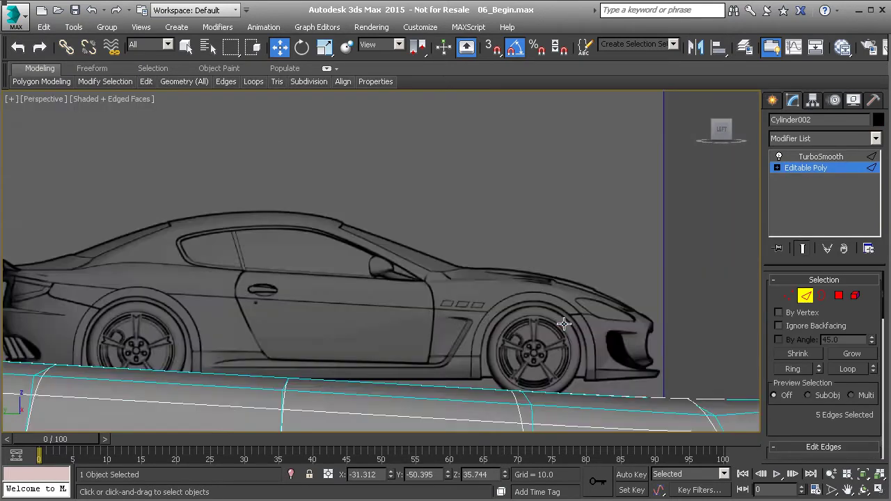
pyautogui.scroll(-6, 560, 327)
pyautogui.click(564, 336)
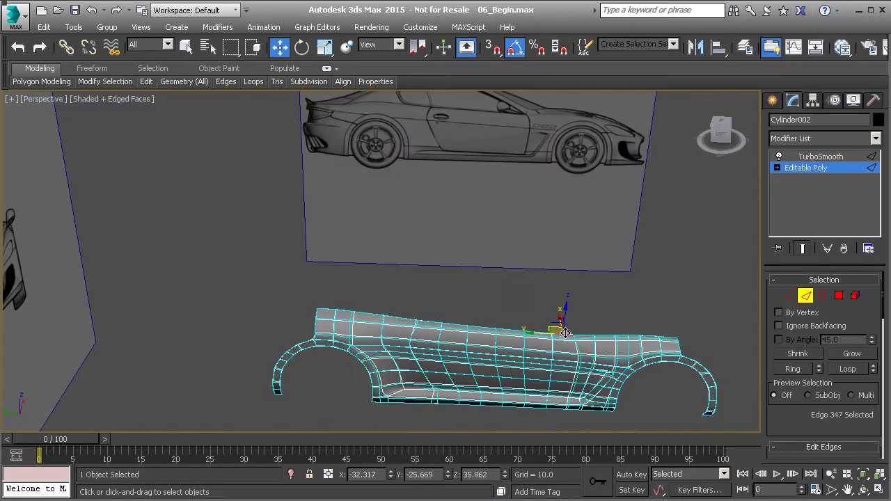
pyautogui.scroll(1, 561, 348)
pyautogui.press('l')
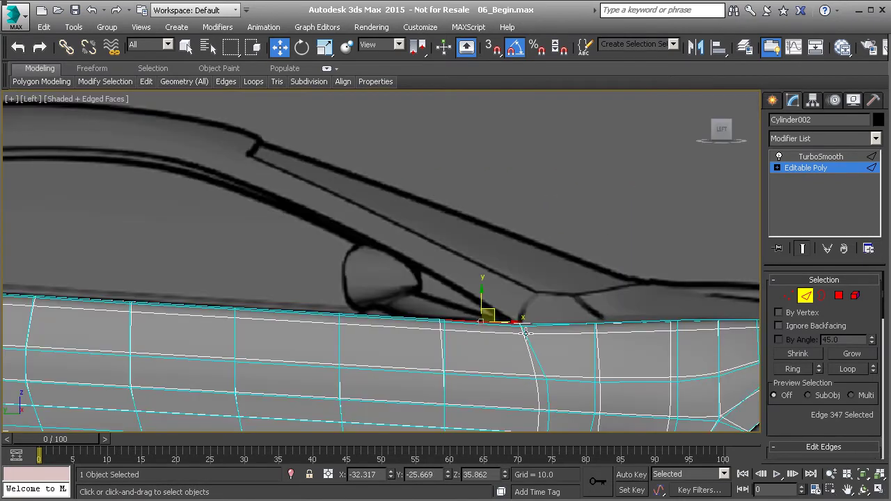
# - In the Left view, extrude the panel's top border edge at the windshield pillar's base upward about 2.2 units
pyautogui.click(552, 323)
pyautogui.scroll(5, 543, 321)
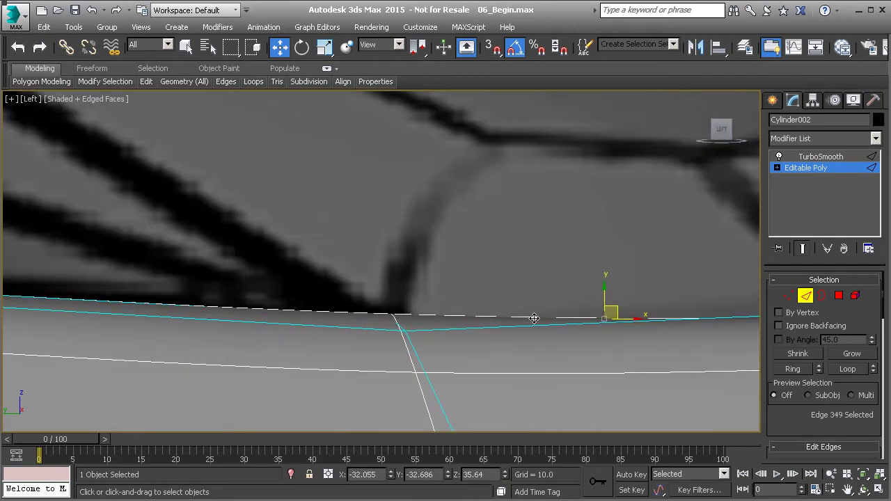
pyautogui.press('F3')
pyautogui.press('F3')
pyautogui.scroll(-4, 436, 318)
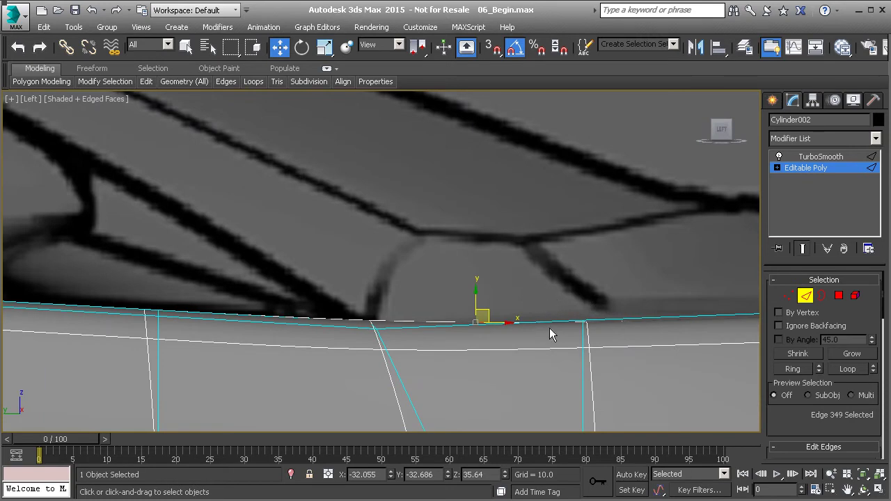
pyautogui.keyDown('shift'); pyautogui.moveTo(476, 301); pyautogui.dragTo(477, 261); pyautogui.keyUp('shift')
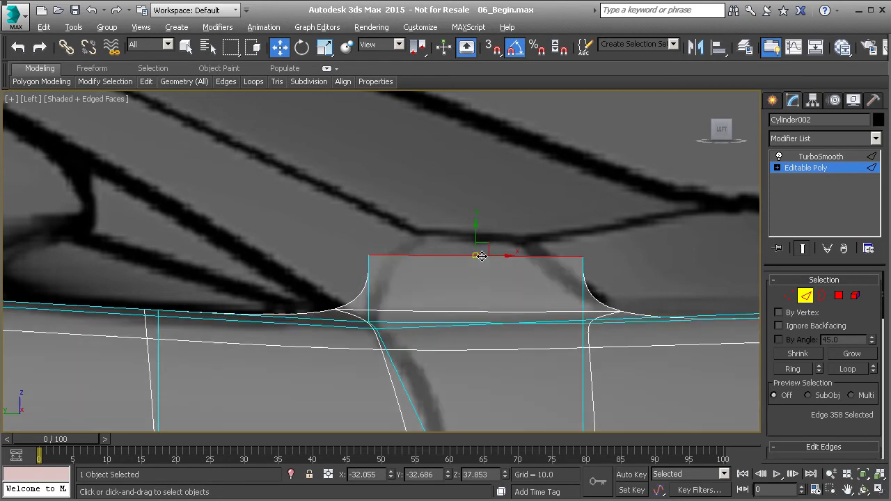
# - Move the new face's two upper vertices onto the blueprint corners at the base of the windshield pillar
pyautogui.press('1')
pyautogui.moveTo(352, 246); pyautogui.dragTo(426, 220)
pyautogui.click(582, 257)
pyautogui.moveTo(590, 249); pyautogui.dragTo(540, 226)
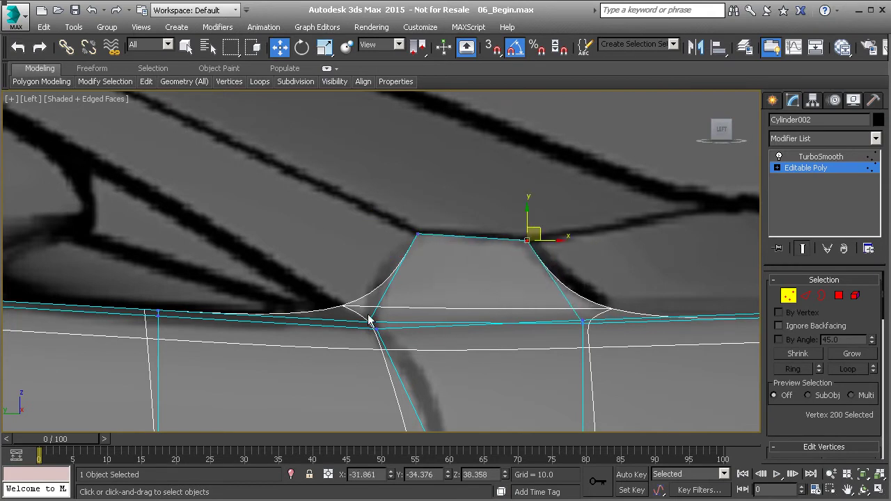
# - In the Front view, move the new face's top edge about 2 units along X toward the lower windshield corner
pyautogui.moveTo(407, 280); pyautogui.dragTo(478, 290, button='middle')
pyautogui.scroll(-2, 478, 290)
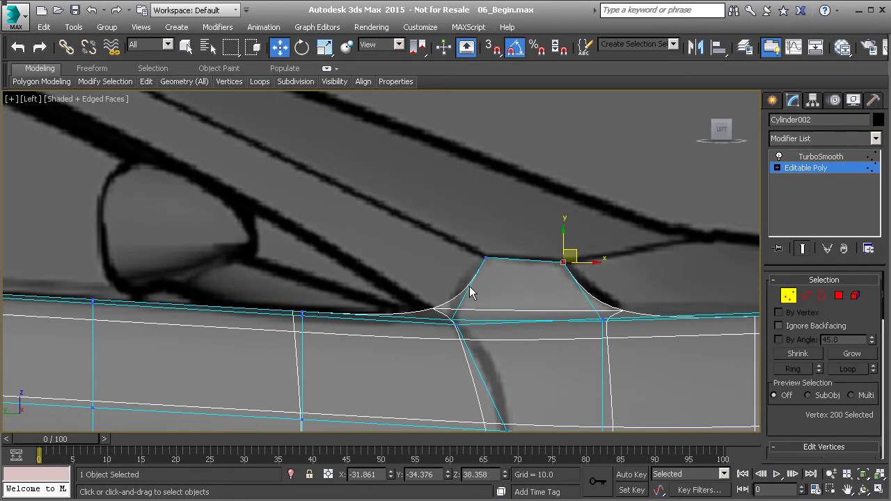
pyautogui.press('2')
pyautogui.moveTo(473, 294); pyautogui.dragTo(542, 301, button='middle')
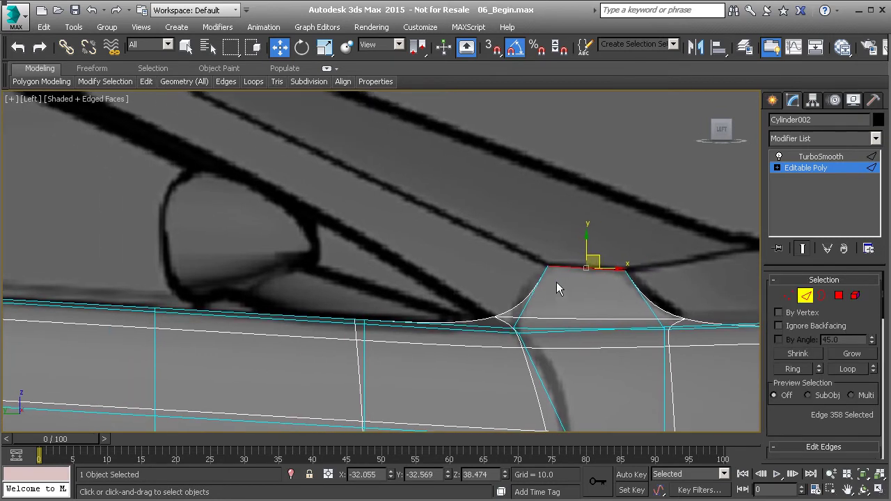
pyautogui.press('f')
pyautogui.scroll(-4, 392, 274)
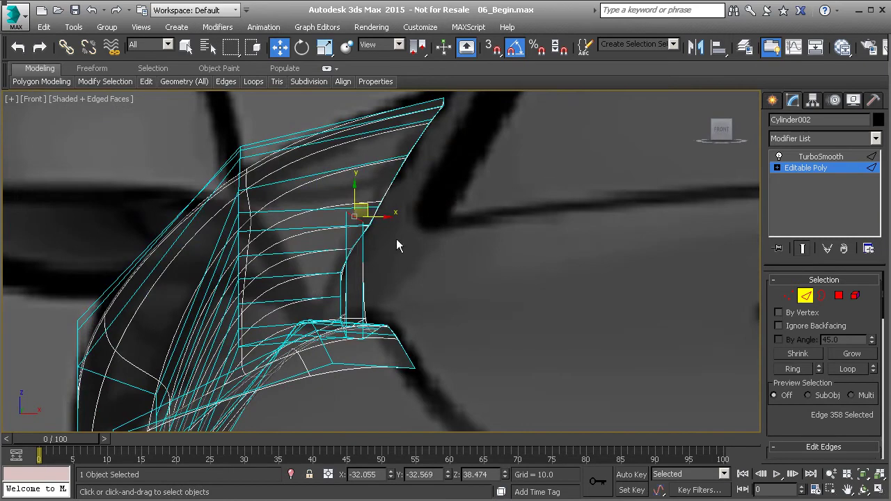
pyautogui.keyDown('shift'); pyautogui.moveTo(383, 219); pyautogui.dragTo(469, 227); pyautogui.keyUp('shift')
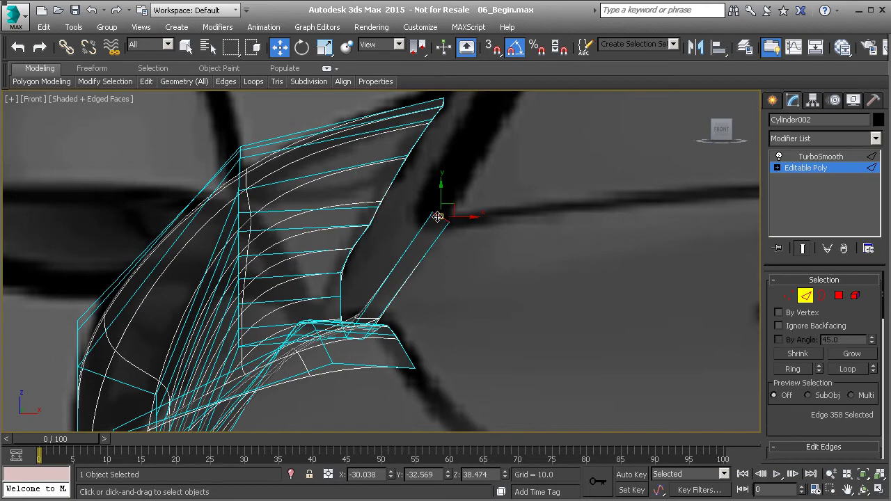
pyautogui.moveTo(438, 216); pyautogui.dragTo(335, 235, button='middle')
pyautogui.scroll(-1, 336, 235)
pyautogui.scroll(-1, 324, 236)
pyautogui.scroll(1, 315, 236)
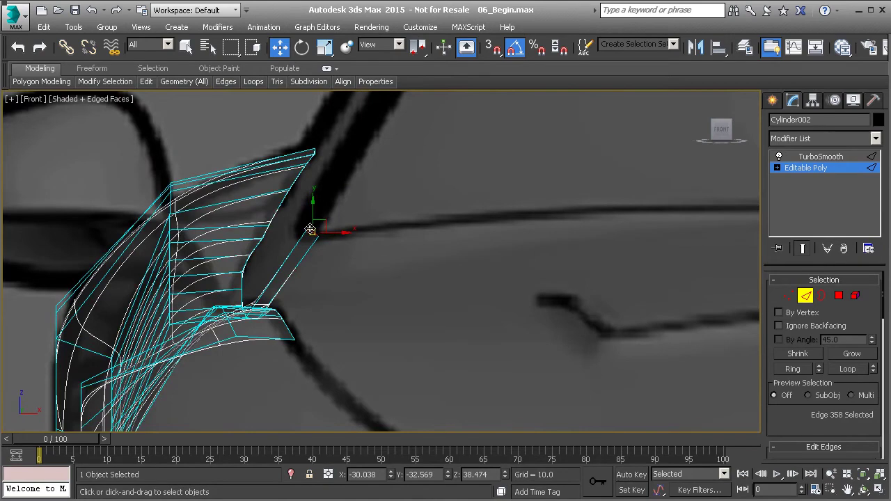
# - In the Left view, extrude the new face's rear edge up the windshield pillar in four segments and space out the intermediate edges
pyautogui.press('l')
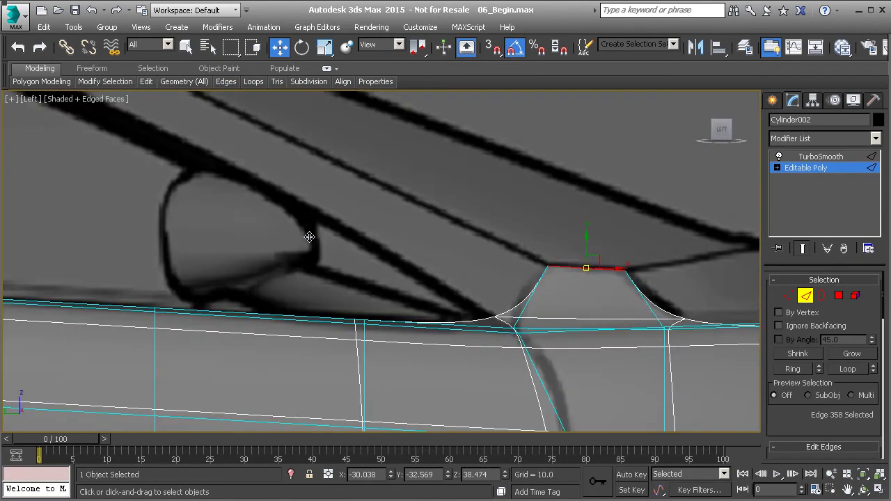
pyautogui.click(535, 287)
pyautogui.moveTo(516, 289); pyautogui.dragTo(604, 305, button='middle')
pyautogui.scroll(-2, 605, 304)
pyautogui.keyDown('shift'); pyautogui.moveTo(627, 299); pyautogui.dragTo(514, 239); pyautogui.keyUp('shift')
pyautogui.moveTo(513, 239); pyautogui.dragTo(647, 280, button='middle')
pyautogui.keyDown('shift'); pyautogui.moveTo(647, 280); pyautogui.dragTo(528, 215); pyautogui.keyUp('shift')
pyautogui.moveTo(528, 214); pyautogui.dragTo(569, 230, button='middle')
pyautogui.keyDown('shift'); pyautogui.moveTo(570, 230); pyautogui.dragTo(408, 158); pyautogui.keyUp('shift')
pyautogui.click(455, 194)
pyautogui.moveTo(470, 183); pyautogui.dragTo(490, 190)
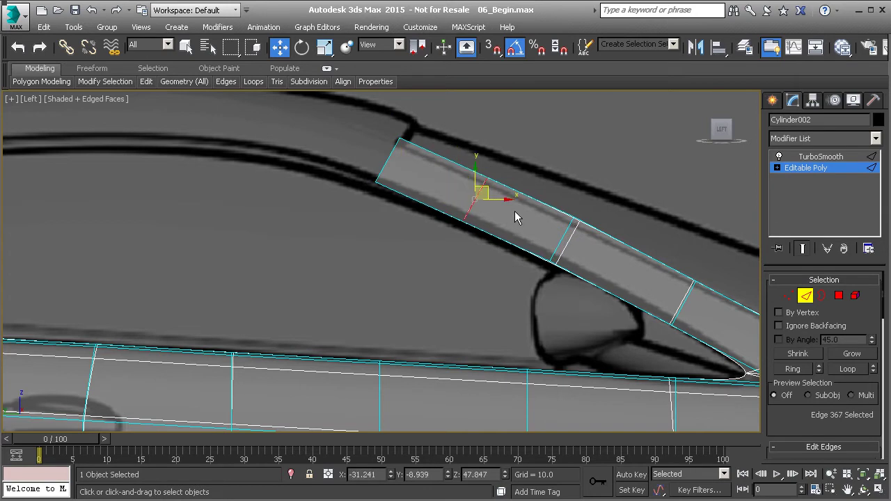
pyautogui.moveTo(564, 233); pyautogui.dragTo(600, 240)
# - Align the pillar strip's lower vertices with the upper outline of the side window on the blueprint
pyautogui.moveTo(601, 240); pyautogui.dragTo(466, 204, button='middle')
pyautogui.press('1')
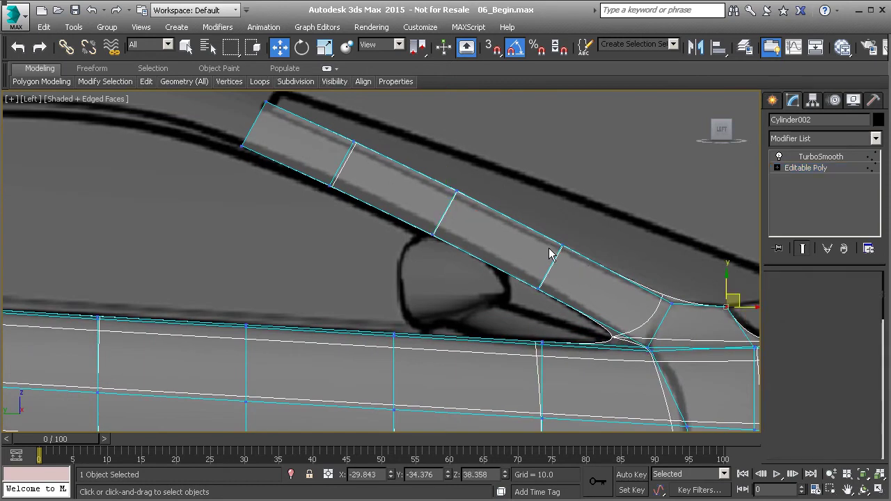
pyautogui.click(537, 289)
pyautogui.scroll(4, 541, 291)
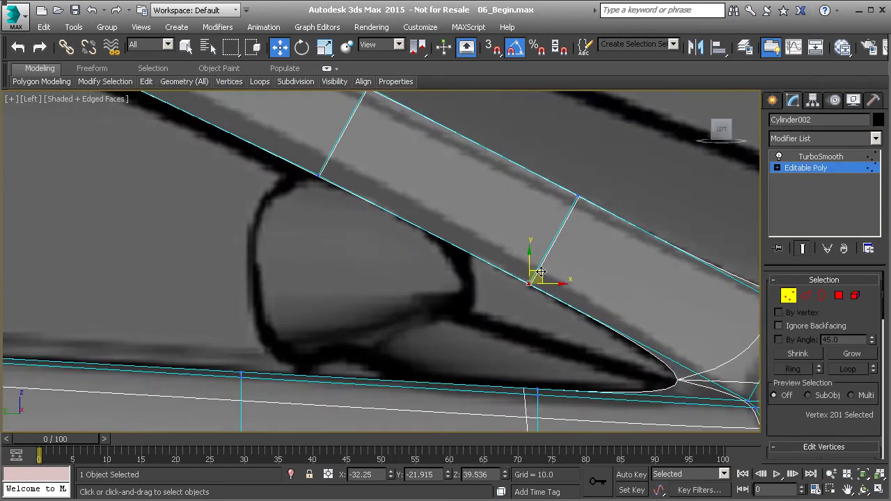
pyautogui.moveTo(429, 230); pyautogui.dragTo(536, 278, button='middle')
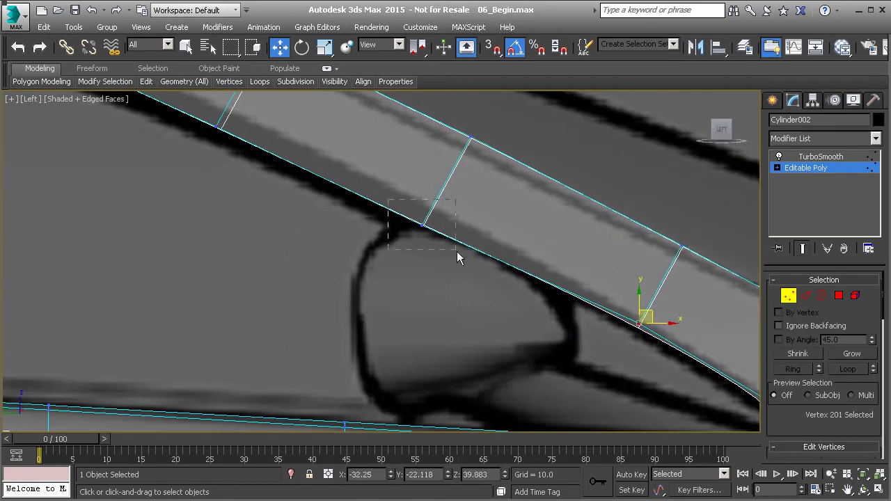
pyautogui.click(425, 223)
pyautogui.moveTo(434, 213); pyautogui.dragTo(545, 311, button='middle')
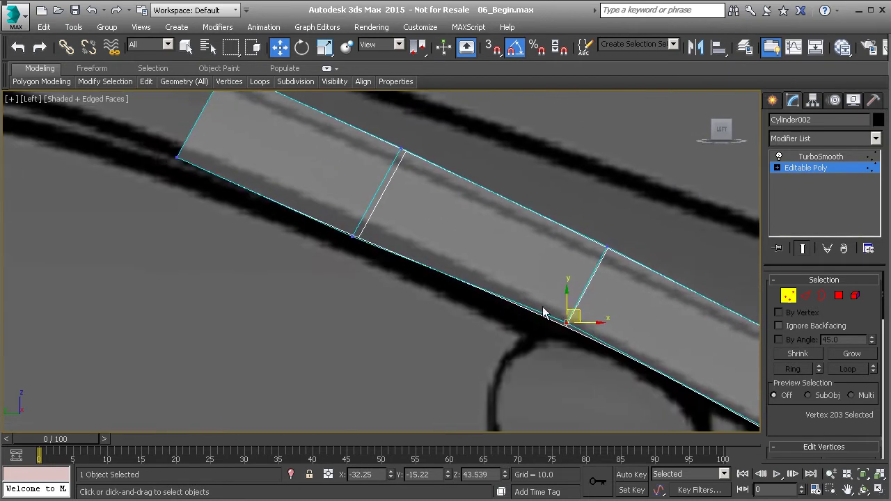
pyautogui.click(354, 236)
pyautogui.moveTo(369, 212); pyautogui.dragTo(441, 223, button='middle')
pyautogui.moveTo(274, 169); pyautogui.dragTo(338, 213)
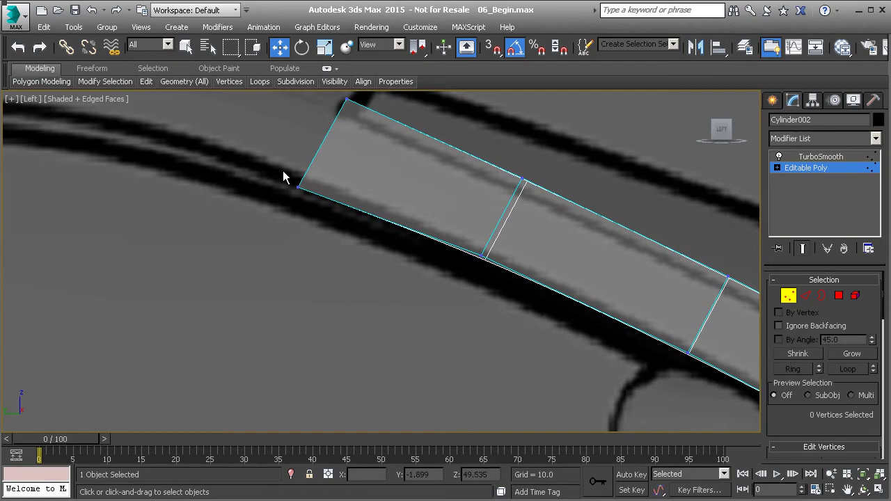
pyautogui.moveTo(310, 177); pyautogui.dragTo(316, 169)
# - Align the pillar strip's upper vertices with the windshield line on the blueprint, from the roof corner down to the base
pyautogui.moveTo(374, 188); pyautogui.dragTo(321, 239, button='middle')
pyautogui.click(290, 148)
pyautogui.moveTo(304, 139); pyautogui.dragTo(298, 152)
pyautogui.click(470, 229)
pyautogui.moveTo(477, 215); pyautogui.dragTo(475, 227)
pyautogui.moveTo(606, 298); pyautogui.dragTo(454, 253, button='middle')
pyautogui.click(523, 284)
pyautogui.moveTo(536, 272); pyautogui.dragTo(532, 281)
pyautogui.moveTo(613, 334); pyautogui.dragTo(381, 246, button='middle')
pyautogui.moveTo(483, 283); pyautogui.dragTo(507, 292)
pyautogui.moveTo(609, 350); pyautogui.dragTo(420, 261, button='middle')
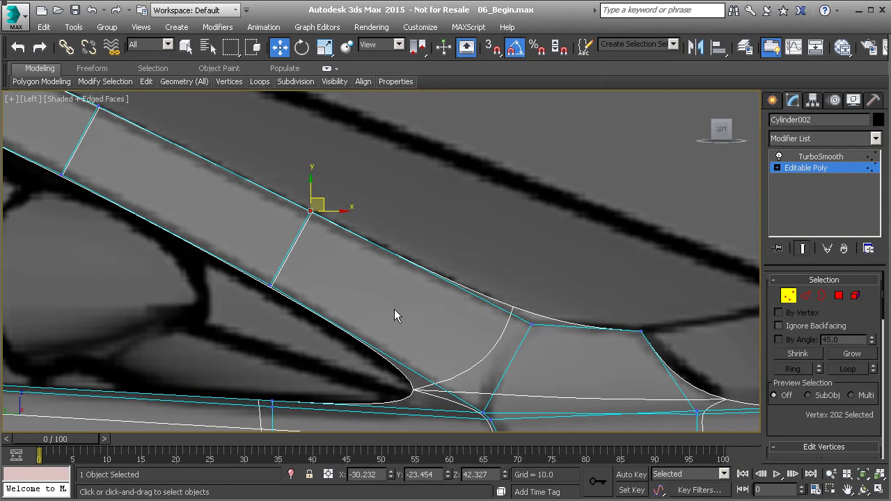
# - Review the pillar strip against the blueprint's roofline and side window outline
pyautogui.scroll(-4, 451, 342)
pyautogui.moveTo(413, 332); pyautogui.dragTo(498, 333, button='middle')
pyautogui.moveTo(399, 312); pyautogui.dragTo(599, 365, button='middle')
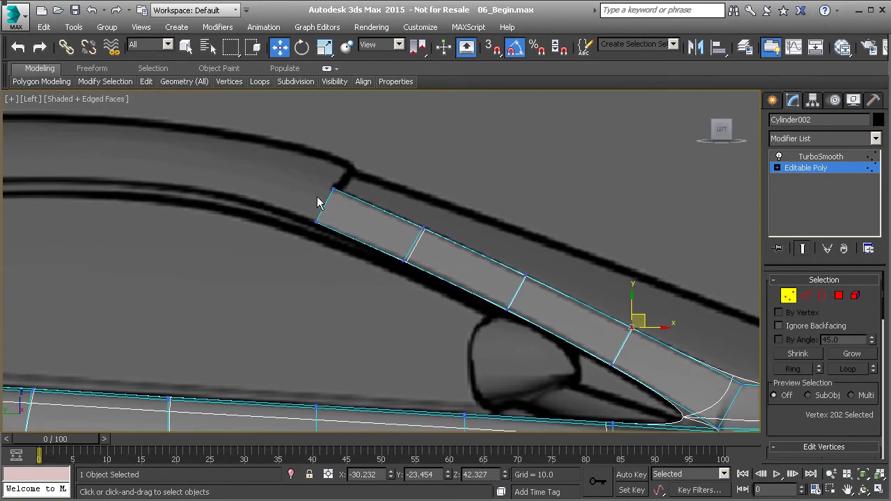
pyautogui.moveTo(318, 200); pyautogui.dragTo(497, 244, button='middle')
pyautogui.press('2')
pyautogui.moveTo(125, 212); pyautogui.dragTo(397, 205, button='middle')
pyautogui.moveTo(607, 245); pyautogui.dragTo(367, 226, button='middle')
pyautogui.moveTo(563, 241); pyautogui.dragTo(359, 223, button='middle')
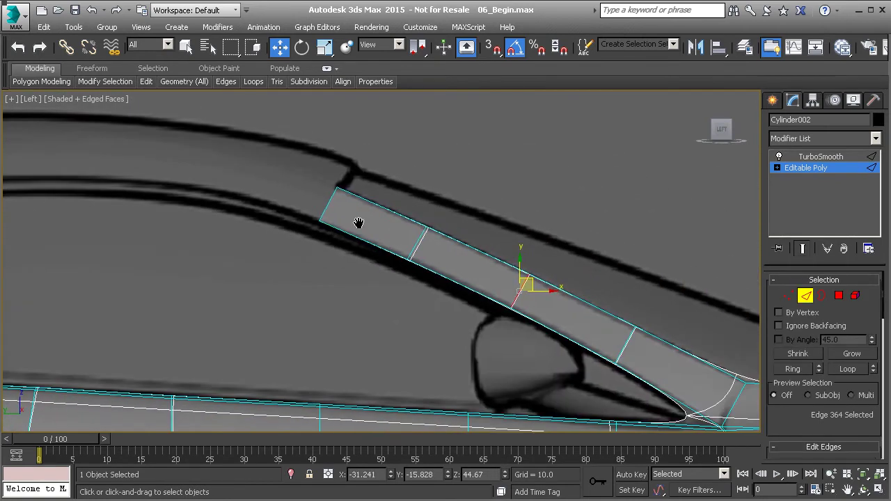
# - In the Front view, move the pillar strip's top end edge inward along X to the blueprint's upper windshield corner
pyautogui.click(328, 205)
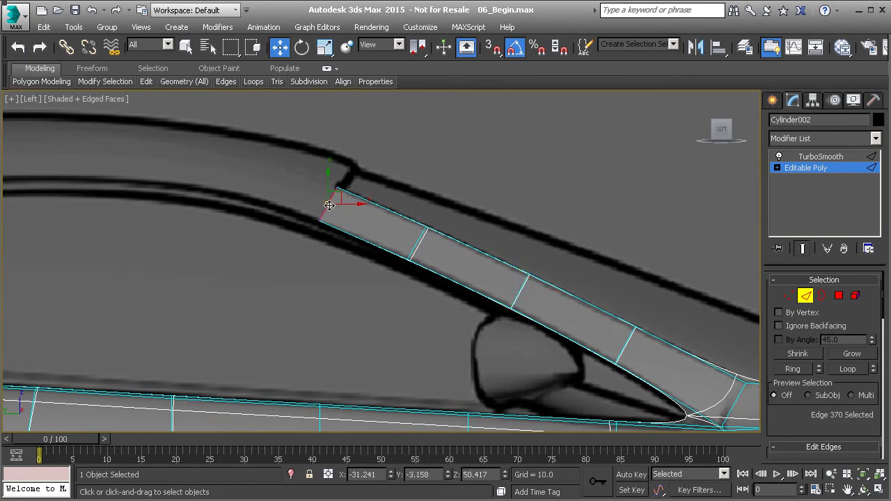
pyautogui.moveTo(329, 207); pyautogui.dragTo(352, 217, button='middle')
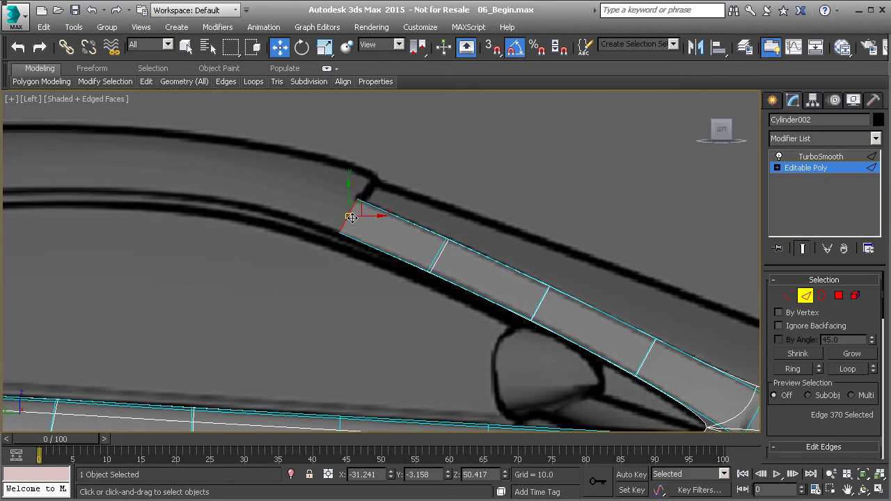
pyautogui.scroll(2, 351, 216)
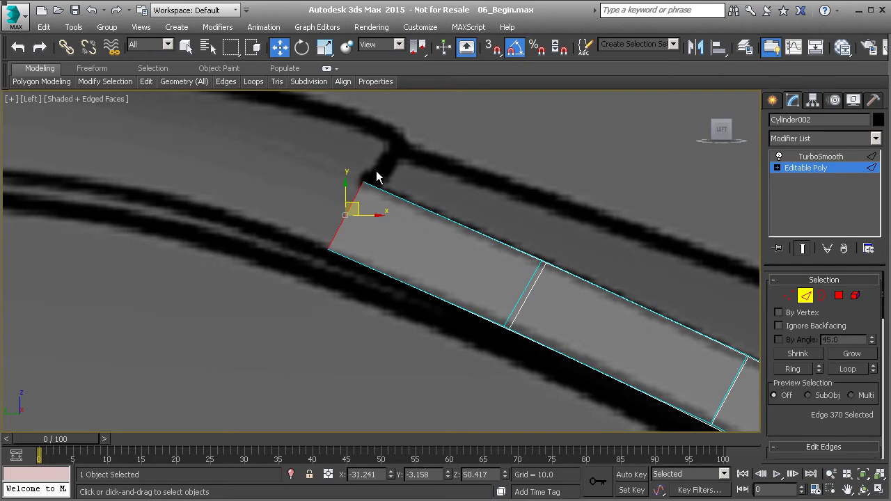
pyautogui.press('f')
pyautogui.moveTo(341, 155); pyautogui.dragTo(299, 306, button='middle')
pyautogui.moveTo(322, 202); pyautogui.dragTo(275, 324, button='middle')
pyautogui.scroll(-2, 271, 306)
pyautogui.keyDown('shift'); pyautogui.moveTo(245, 197); pyautogui.dragTo(435, 212); pyautogui.keyUp('shift')
# - Adjust the end edge's upper vertex along X to fit the windshield corner in the front blueprint
pyautogui.press('1')
pyautogui.click(425, 180)
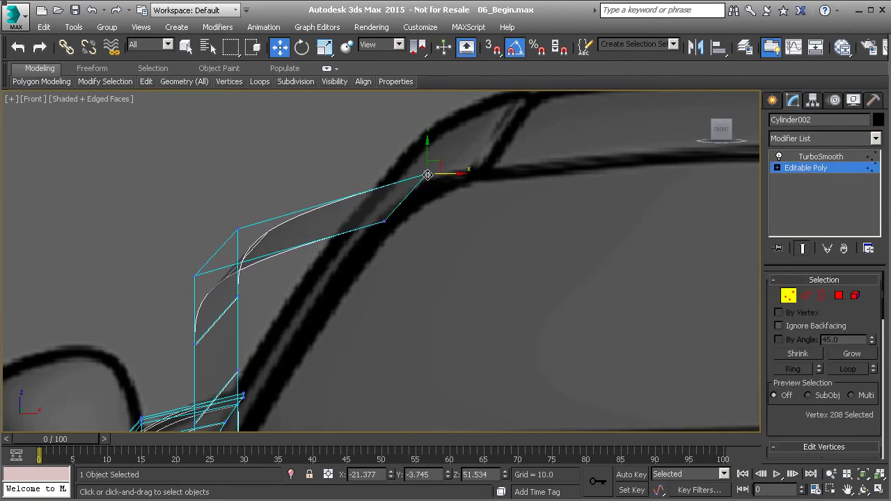
pyautogui.moveTo(453, 175); pyautogui.dragTo(426, 172)
# - In the Front view, move the pillar strip's remaining cross edges inward along X onto the blueprint's windshield pillar
pyautogui.press('2')
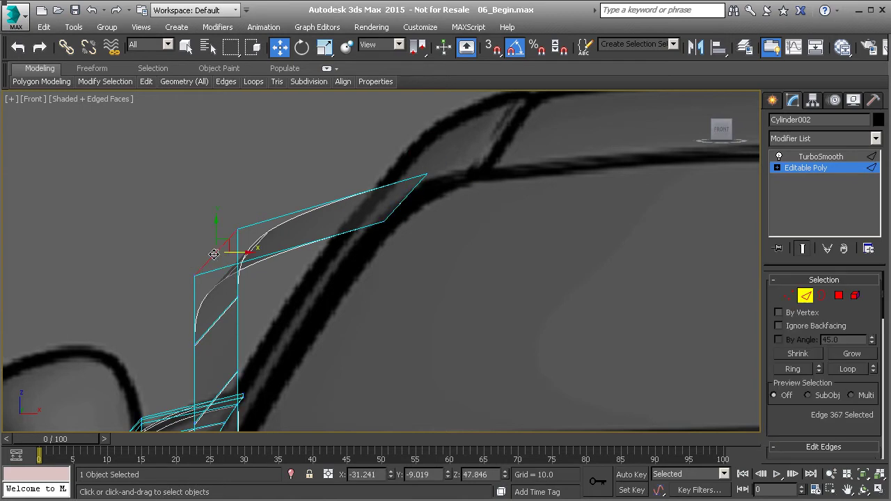
pyautogui.moveTo(233, 253); pyautogui.dragTo(379, 275)
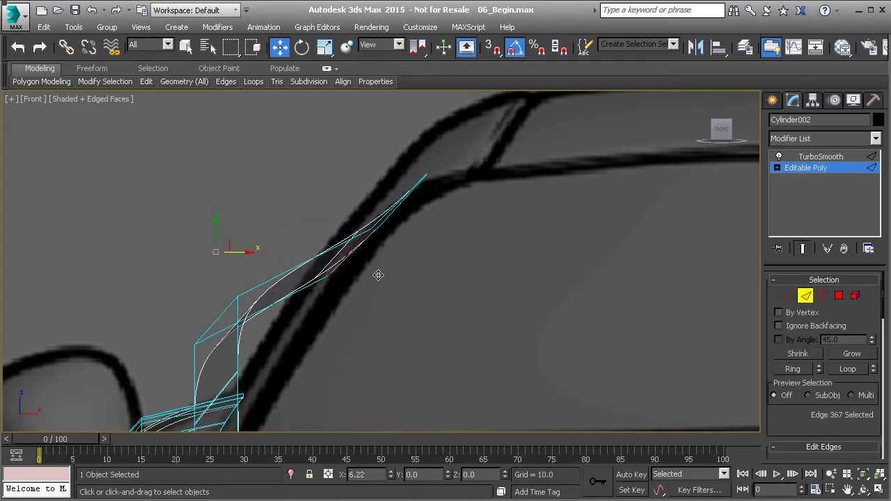
pyautogui.moveTo(378, 275); pyautogui.dragTo(378, 275)
pyautogui.moveTo(270, 317); pyautogui.dragTo(295, 279, button='middle')
pyautogui.click(241, 280)
pyautogui.moveTo(267, 282); pyautogui.dragTo(353, 299)
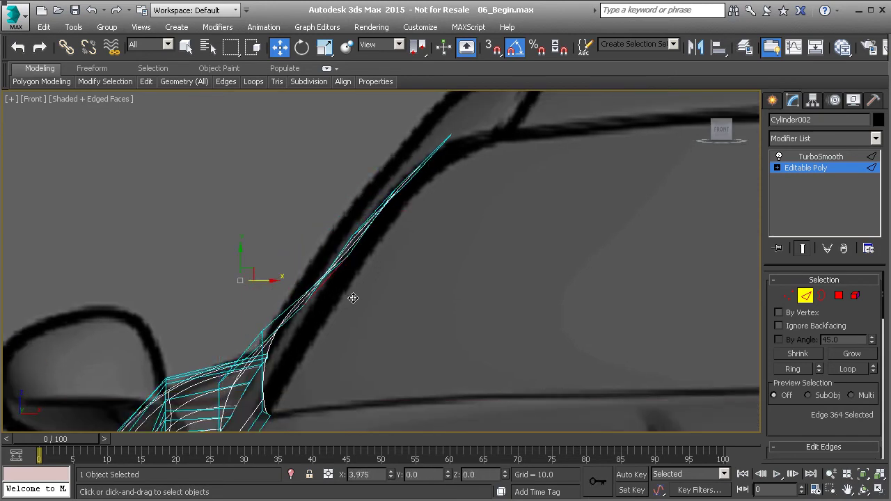
pyautogui.click(255, 337)
pyautogui.moveTo(253, 341); pyautogui.dragTo(295, 282, button='middle')
pyautogui.moveTo(300, 298); pyautogui.dragTo(344, 307)
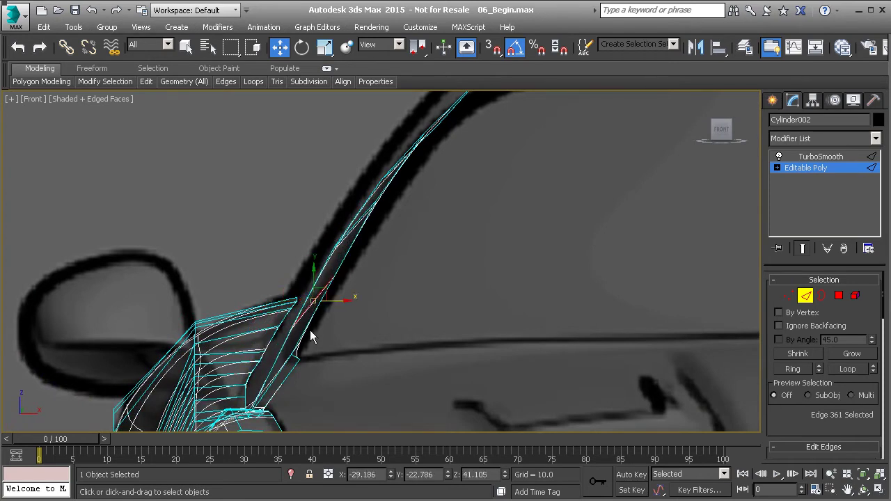
# - Examine the repositioned pillar strip from several angles in the Perspective view
pyautogui.scroll(-2, 311, 336)
pyautogui.press('p')
pyautogui.scroll(-3, 308, 330)
pyautogui.keyDown('alt'); pyautogui.moveTo(308, 329); pyautogui.dragTo(385, 295, button='middle'); pyautogui.keyUp('alt')
pyautogui.moveTo(293, 306); pyautogui.dragTo(481, 266, button='middle')
pyautogui.keyDown('alt'); pyautogui.moveTo(352, 299); pyautogui.dragTo(381, 333, button='middle'); pyautogui.keyUp('alt')
pyautogui.scroll(5, 488, 291)
pyautogui.scroll(-2, 497, 284)
pyautogui.scroll(-2, 464, 293)
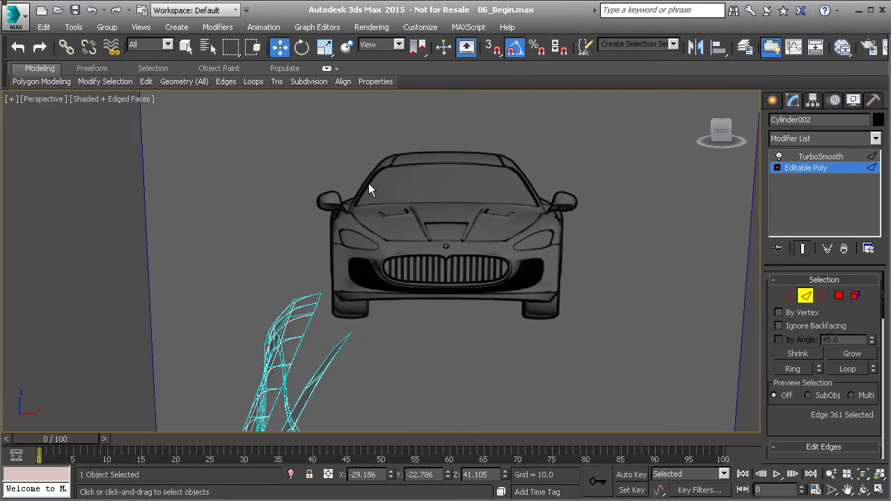
# - In the Front view, move the strip's end vertex and the next windshield-side vertex inward along X toward the upper windshield corner
pyautogui.press('f')
pyautogui.scroll(6, 352, 243)
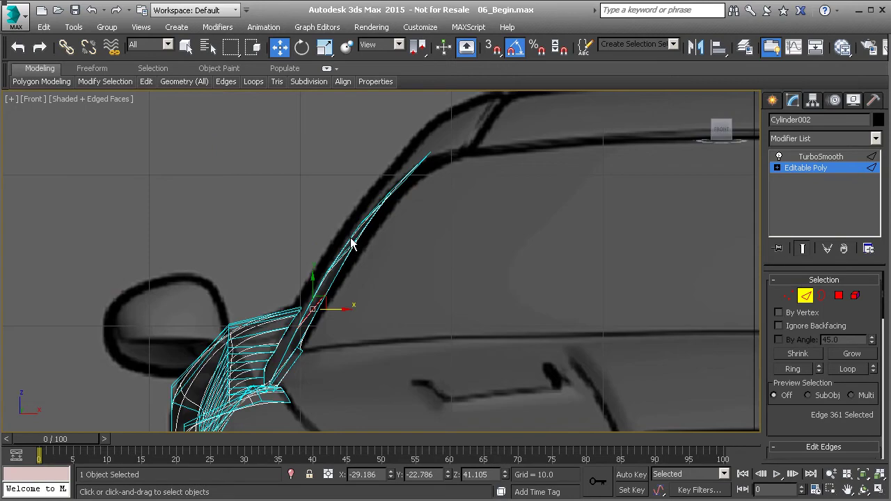
pyautogui.scroll(3, 441, 149)
pyautogui.press('1')
pyautogui.click(429, 143)
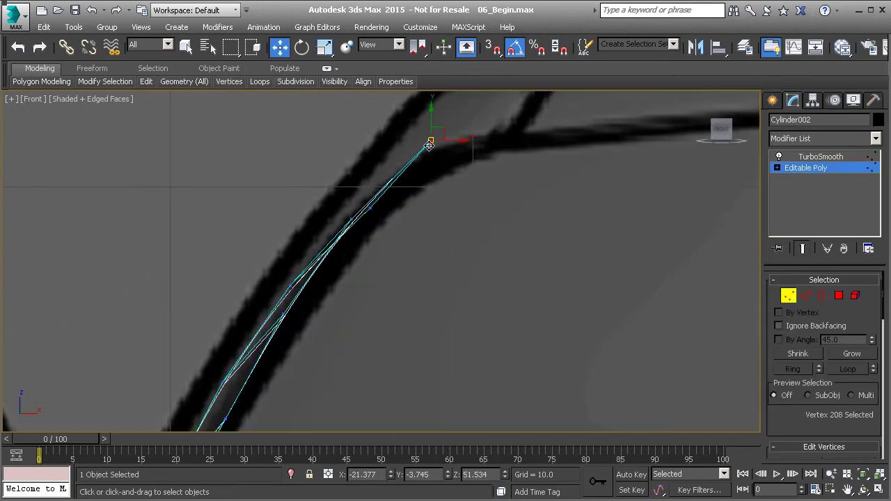
pyautogui.press('l')
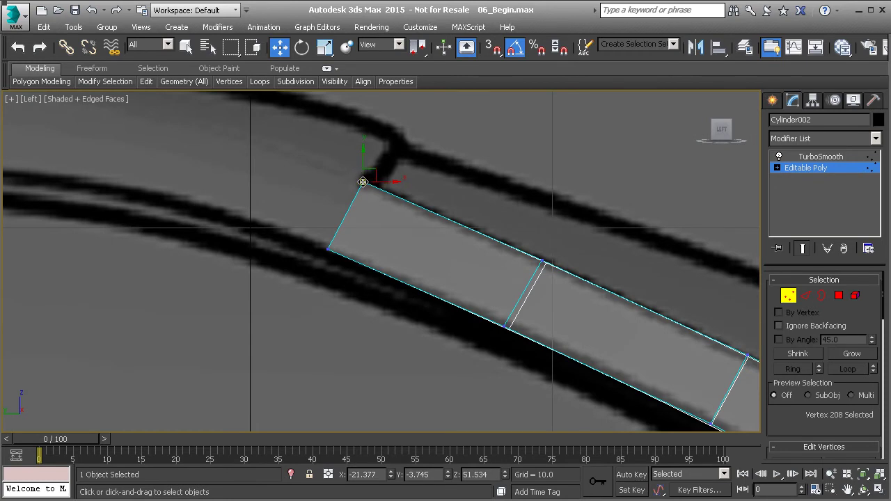
pyautogui.press('f')
pyautogui.moveTo(453, 140); pyautogui.dragTo(522, 143)
pyautogui.click(351, 221)
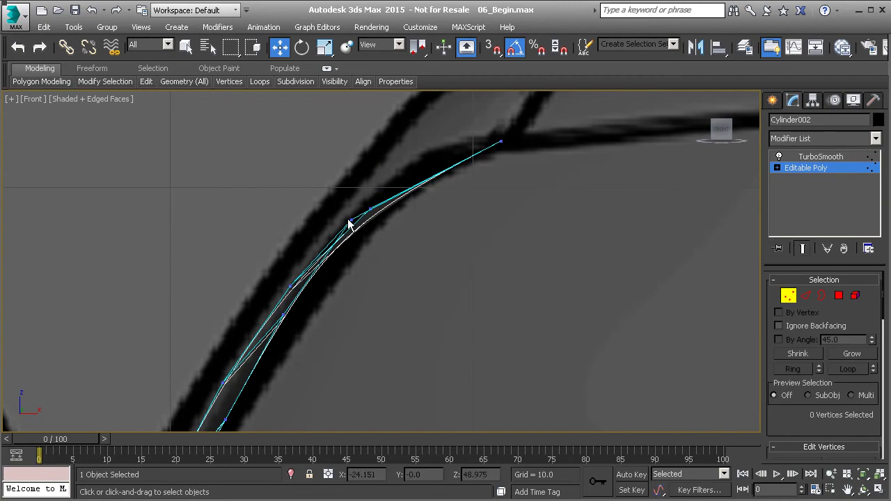
pyautogui.moveTo(376, 220); pyautogui.dragTo(408, 226)
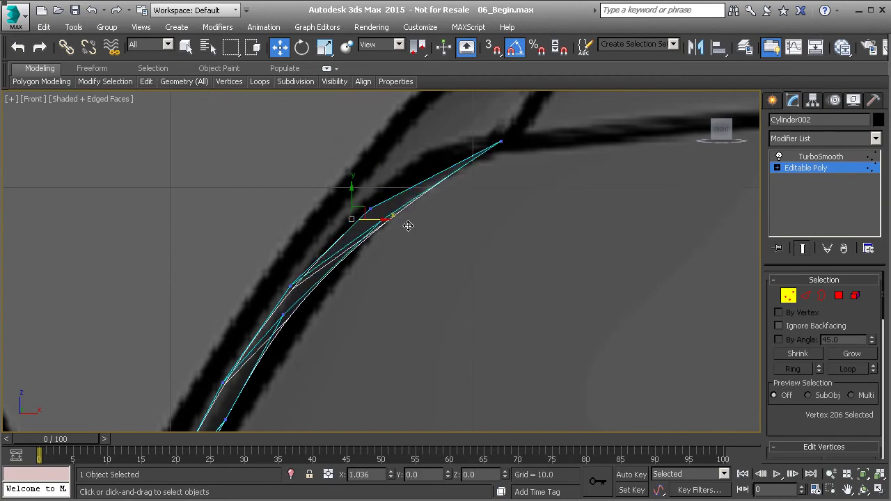
# - Move the lower windshield-side vertices of the pillar strip inward along X to the windshield's edge in the front blueprint
pyautogui.moveTo(314, 296); pyautogui.dragTo(338, 256, button='middle')
pyautogui.click(310, 273)
pyautogui.moveTo(327, 274); pyautogui.dragTo(353, 274)
pyautogui.moveTo(327, 306); pyautogui.dragTo(360, 174, button='middle')
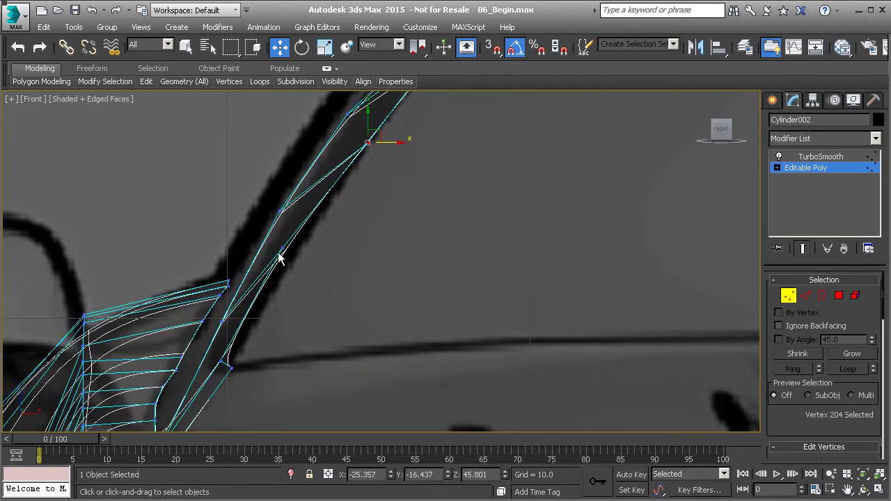
pyautogui.moveTo(284, 247); pyautogui.dragTo(299, 246)
pyautogui.moveTo(299, 247); pyautogui.dragTo(255, 273, button='middle')
# - Shift the pillar strip's outer vertices outward along X to the pillar's outer line, from the base up to the end vertex
pyautogui.click(252, 303)
pyautogui.click(271, 217)
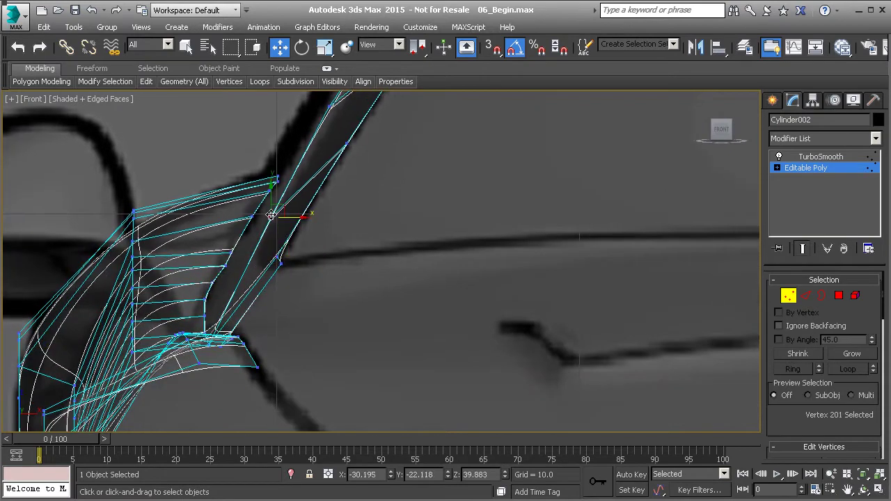
pyautogui.moveTo(297, 219); pyautogui.dragTo(279, 221)
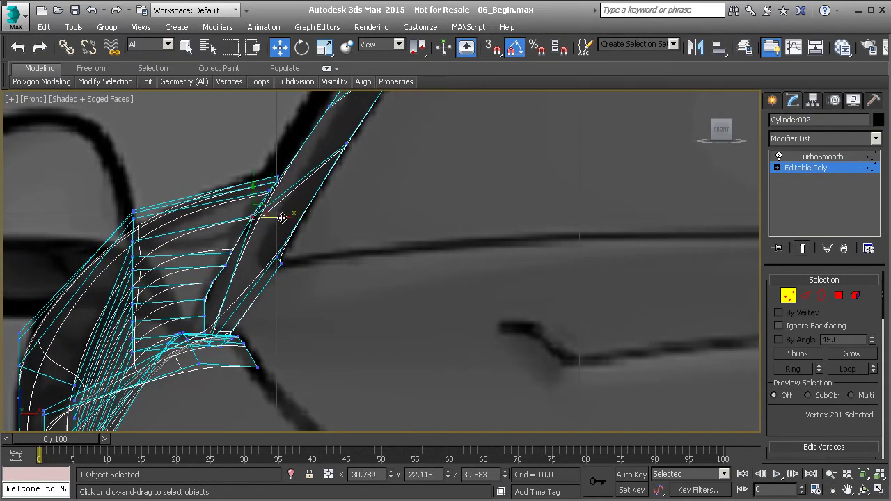
pyautogui.moveTo(317, 159); pyautogui.dragTo(297, 268, button='middle')
pyautogui.click(312, 215)
pyautogui.moveTo(332, 218); pyautogui.dragTo(313, 217)
pyautogui.moveTo(376, 131); pyautogui.dragTo(349, 243, button='middle')
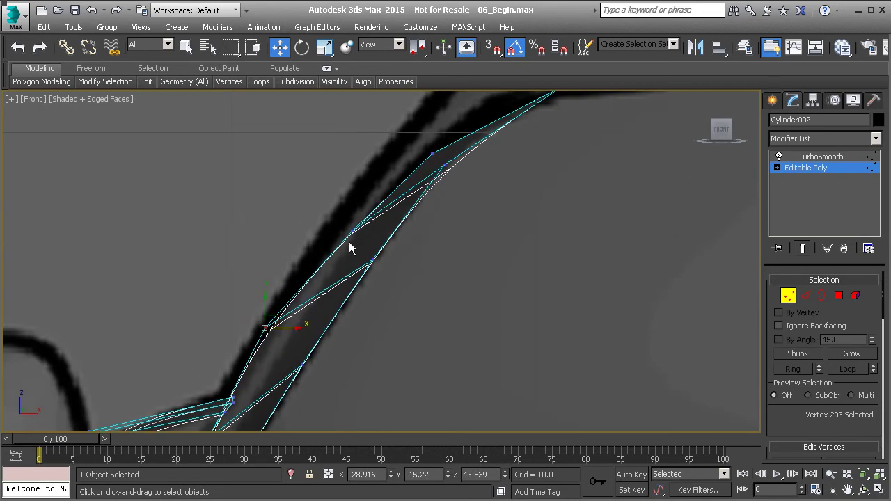
pyautogui.moveTo(350, 232); pyautogui.dragTo(326, 229)
pyautogui.click(432, 154)
pyautogui.moveTo(453, 153); pyautogui.dragTo(404, 153)
# - Refit the pillar strip's windshield-side vertices along X to the windshield's black outline, from the upper bend to the base and back to the top corner
pyautogui.click(444, 167)
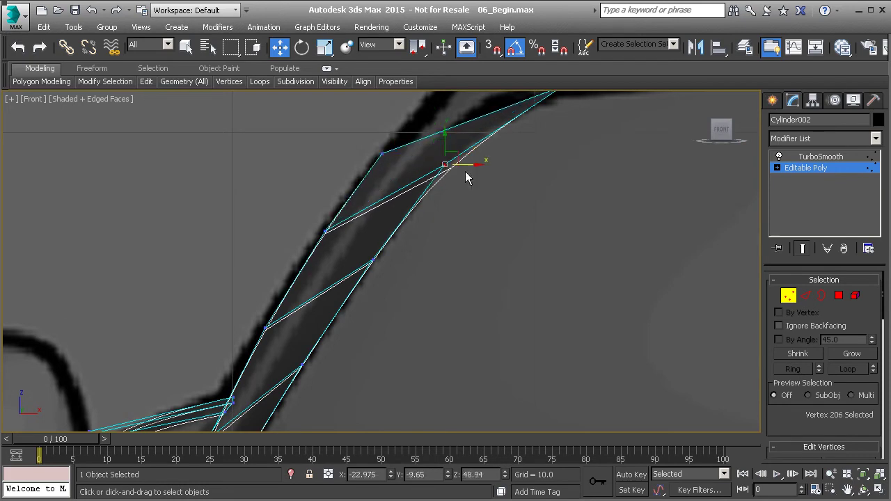
pyautogui.moveTo(472, 167); pyautogui.dragTo(443, 170)
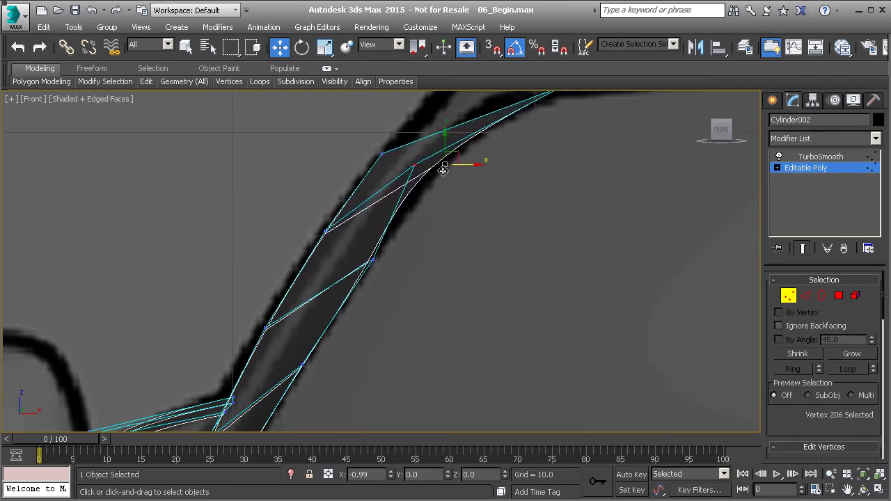
pyautogui.click(374, 260)
pyautogui.moveTo(404, 262); pyautogui.dragTo(368, 265)
pyautogui.moveTo(361, 268); pyautogui.dragTo(389, 247, button='middle')
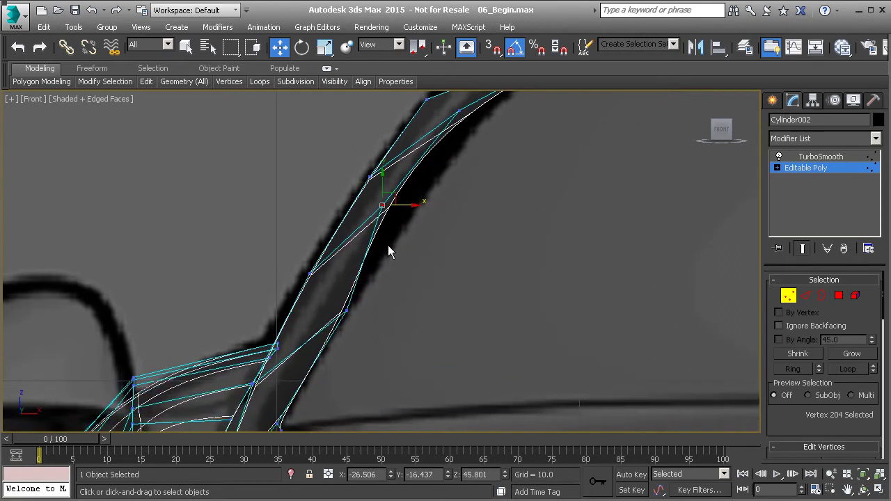
pyautogui.click(338, 305)
pyautogui.moveTo(338, 305); pyautogui.dragTo(319, 310)
pyautogui.moveTo(303, 357); pyautogui.dragTo(370, 250, button='middle')
pyautogui.click(344, 318)
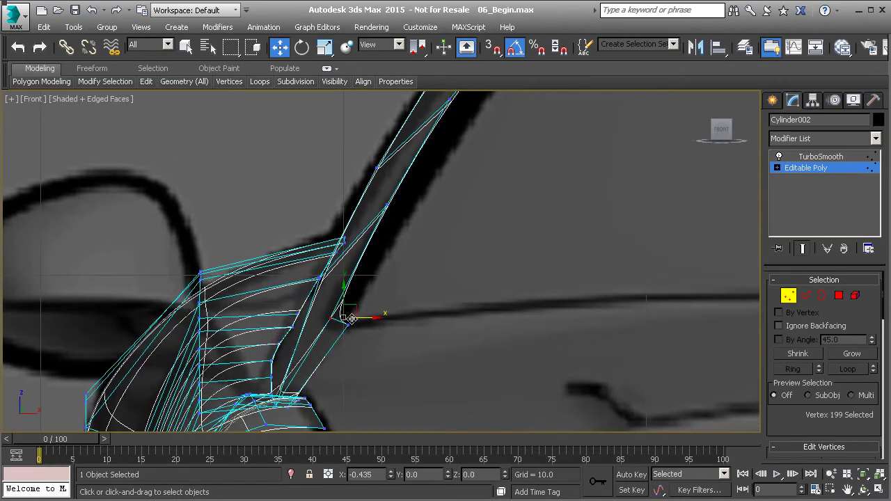
pyautogui.click(347, 324)
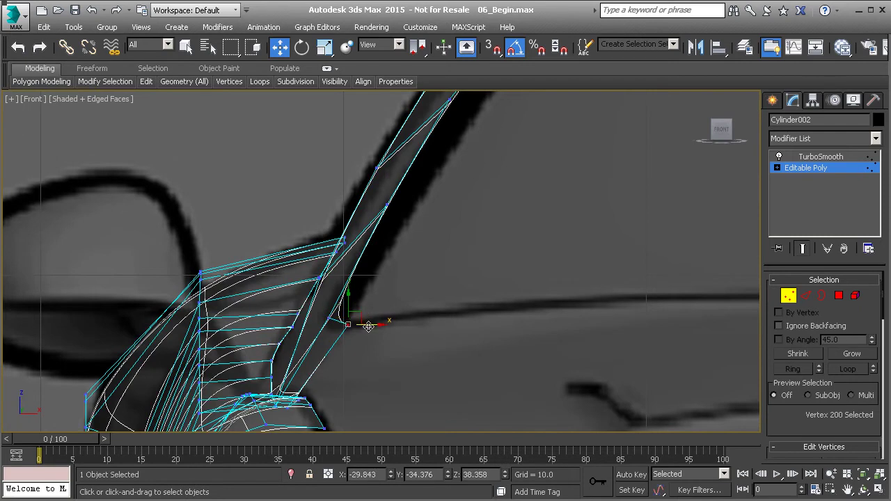
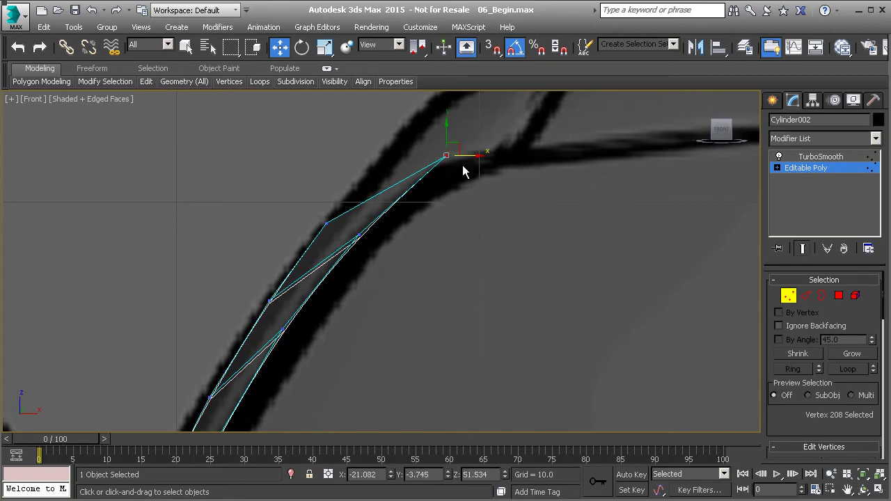
pyautogui.click(325, 222)
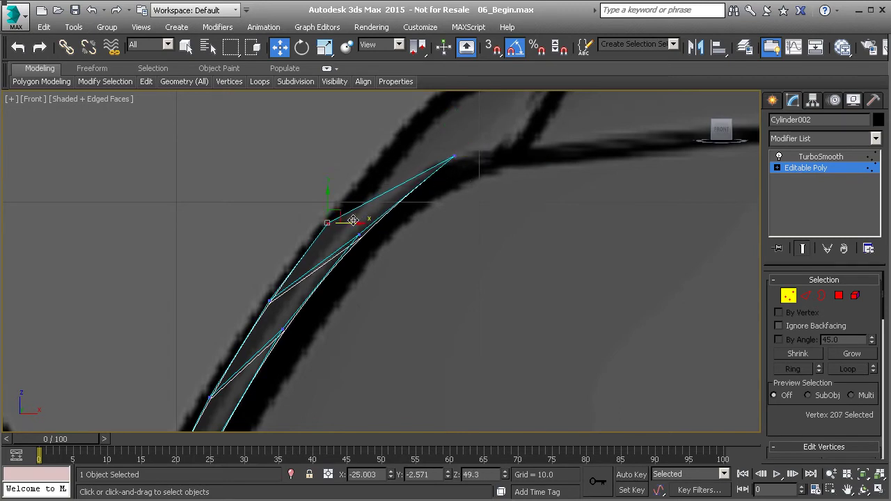
# - In the Left view, extrude the pillar strip's end edge rearward in two segments along the roofline above the side window
pyautogui.press('p')
pyautogui.scroll(-5, 353, 230)
pyautogui.keyDown('alt'); pyautogui.moveTo(325, 241); pyautogui.dragTo(378, 255, button='middle'); pyautogui.keyUp('alt')
pyautogui.press('2')
pyautogui.click(353, 228)
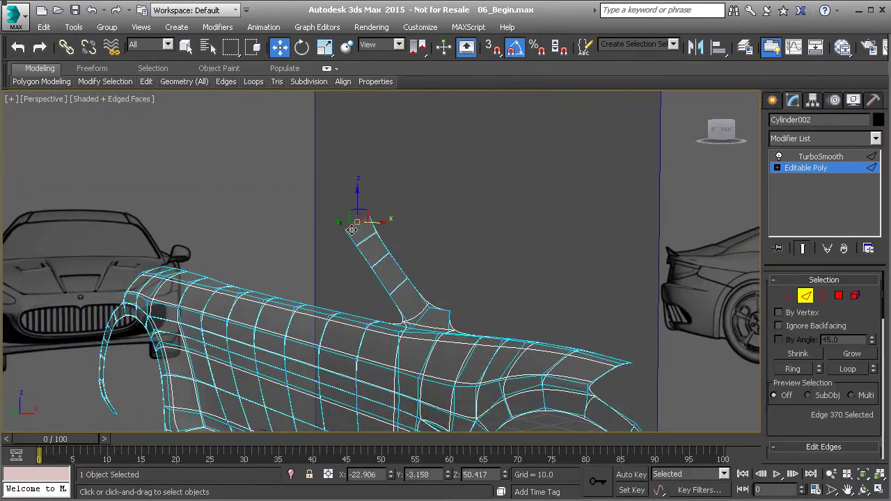
pyautogui.press('l')
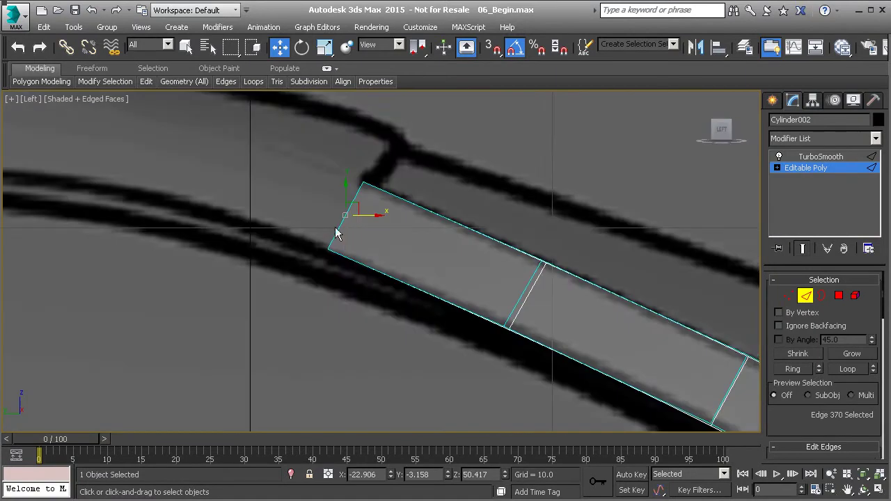
pyautogui.scroll(-4, 410, 240)
pyautogui.moveTo(400, 225); pyautogui.dragTo(521, 225, button='middle')
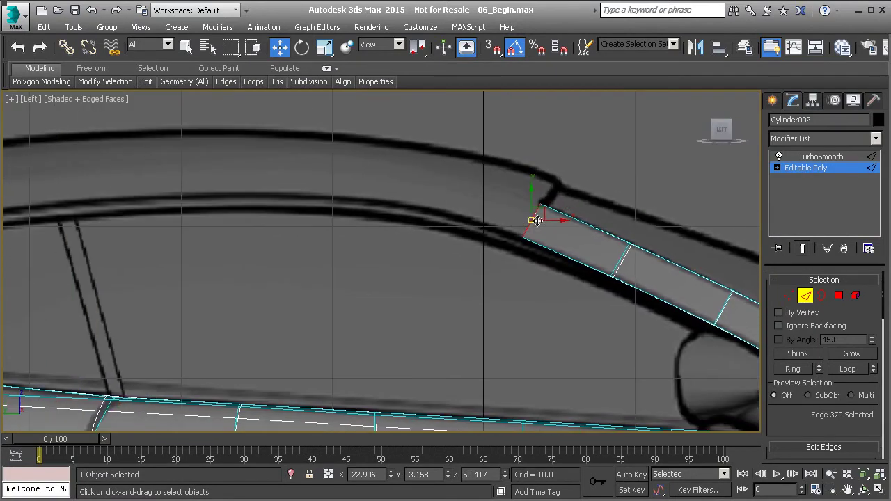
pyautogui.keyDown('shift'); pyautogui.moveTo(539, 208); pyautogui.dragTo(454, 182); pyautogui.keyUp('shift')
pyautogui.moveTo(453, 183); pyautogui.dragTo(529, 184, button='middle')
pyautogui.keyDown('shift'); pyautogui.moveTo(531, 183); pyautogui.dragTo(409, 177); pyautogui.keyUp('shift')
# - Continue extruding the strip's end edge rearward in further segments along the side window's upper outline toward its rear corner
pyautogui.moveTo(410, 178); pyautogui.dragTo(527, 159, button='middle')
pyautogui.keyDown('shift'); pyautogui.moveTo(528, 162); pyautogui.dragTo(416, 163); pyautogui.keyUp('shift')
pyautogui.moveTo(374, 167); pyautogui.dragTo(542, 161, button='middle')
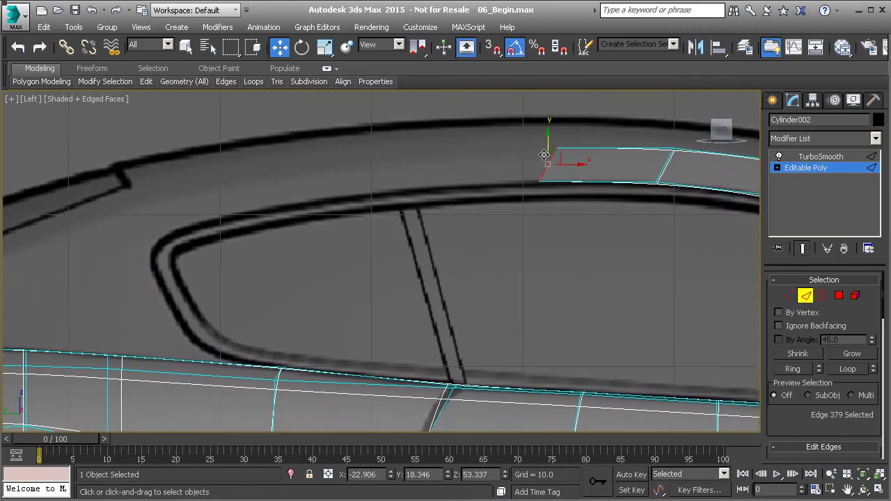
pyautogui.keyDown('shift'); pyautogui.moveTo(563, 154); pyautogui.dragTo(329, 172); pyautogui.keyUp('shift')
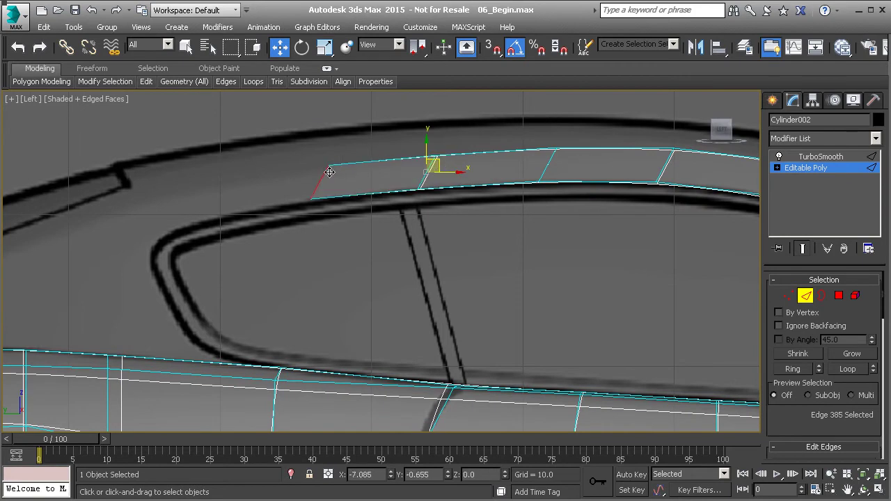
pyautogui.moveTo(329, 172); pyautogui.dragTo(451, 156, button='middle')
pyautogui.keyDown('shift'); pyautogui.moveTo(449, 157); pyautogui.dragTo(335, 161); pyautogui.keyUp('shift')
# - Move the roof strip's upper vertices from the rear end to mid-roof so its cross edges stand perpendicular to the window line
pyautogui.press('1')
pyautogui.click(348, 167)
pyautogui.moveTo(438, 143)
pyautogui.mouseDown()
pyautogui.moveTo(478, 152)
pyautogui.moveTo(450, 133)
pyautogui.moveTo(425, 139)
pyautogui.mouseUp()
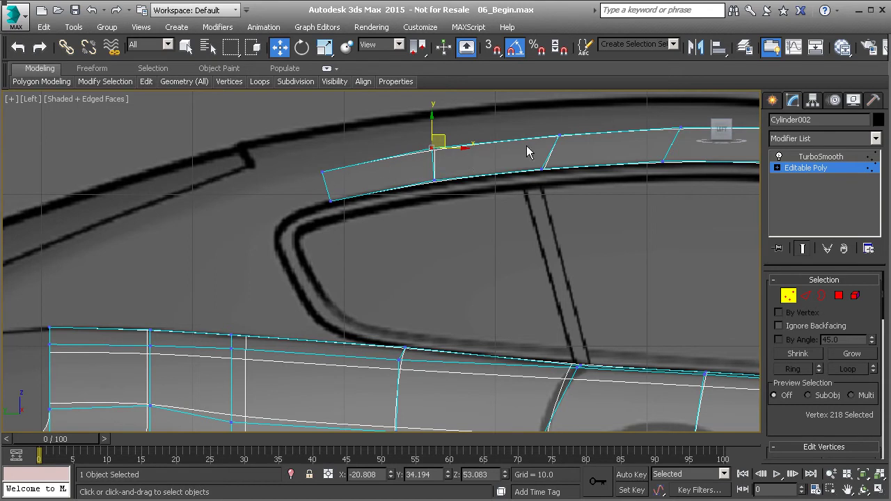
pyautogui.click(557, 134)
pyautogui.moveTo(564, 128); pyautogui.dragTo(548, 123)
pyautogui.moveTo(547, 122); pyautogui.dragTo(501, 140, button='middle')
pyautogui.click(503, 130)
pyautogui.moveTo(513, 126); pyautogui.dragTo(490, 126)
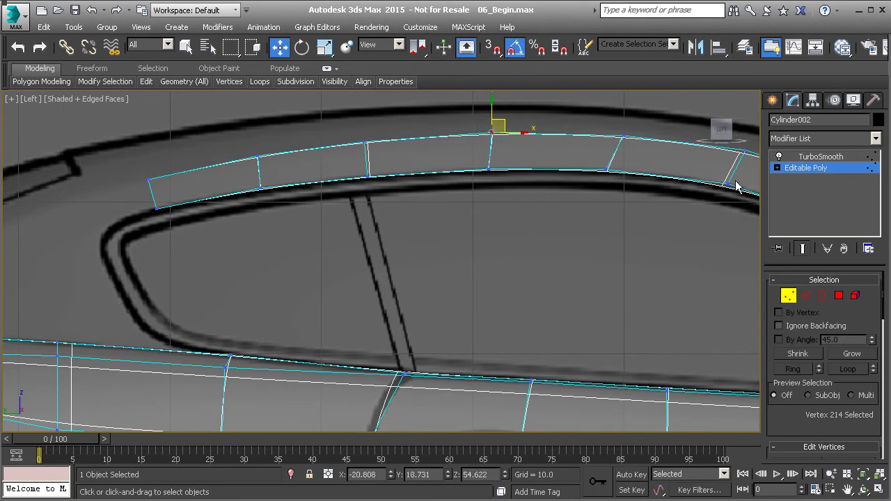
# - Shift the roof strip's upper vertices above the front of the side window rearward to straighten the slanted cross edges
pyautogui.click(622, 136)
pyautogui.moveTo(630, 127); pyautogui.dragTo(608, 126)
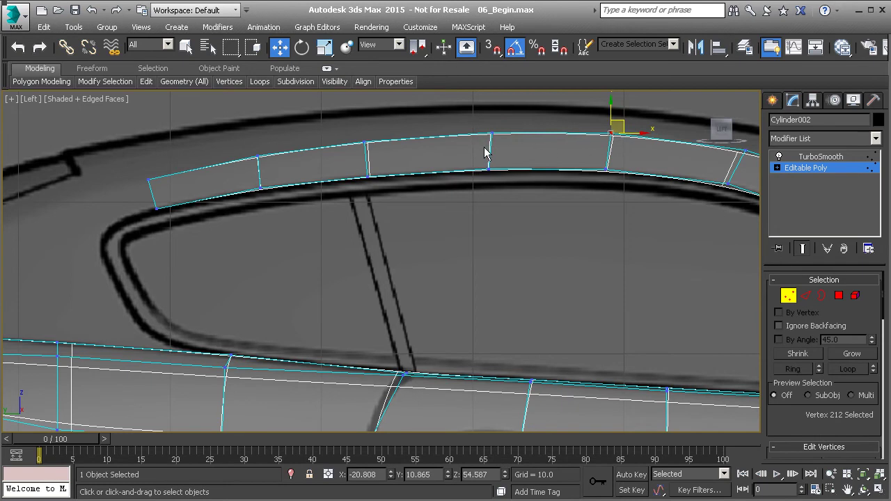
pyautogui.moveTo(736, 166); pyautogui.dragTo(522, 174, button='middle')
pyautogui.click(532, 160)
pyautogui.moveTo(531, 161); pyautogui.dragTo(512, 183)
pyautogui.click(514, 192)
pyautogui.moveTo(609, 207); pyautogui.dragTo(421, 188, button='middle')
# - Extrude the roof strip's rear end edge to the side window's rear upper corner
pyautogui.moveTo(236, 189); pyautogui.dragTo(401, 155, button='middle')
pyautogui.scroll(-2, 318, 171)
pyautogui.press('2')
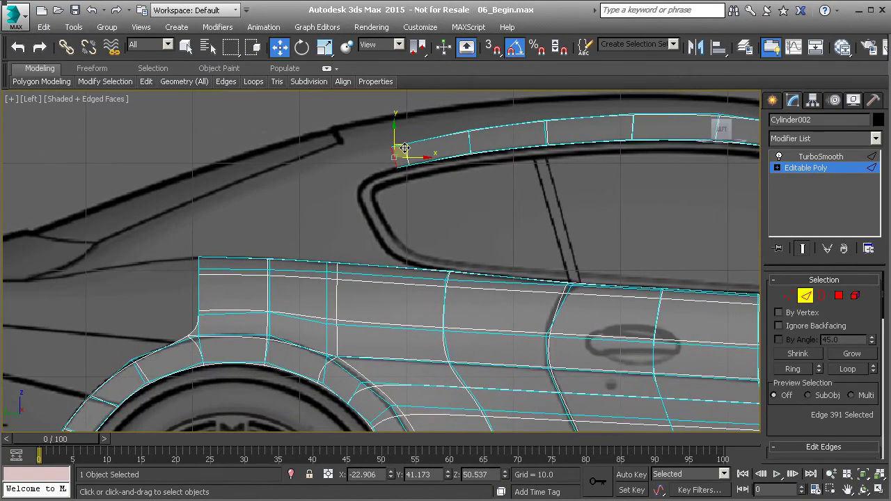
pyautogui.click(374, 155)
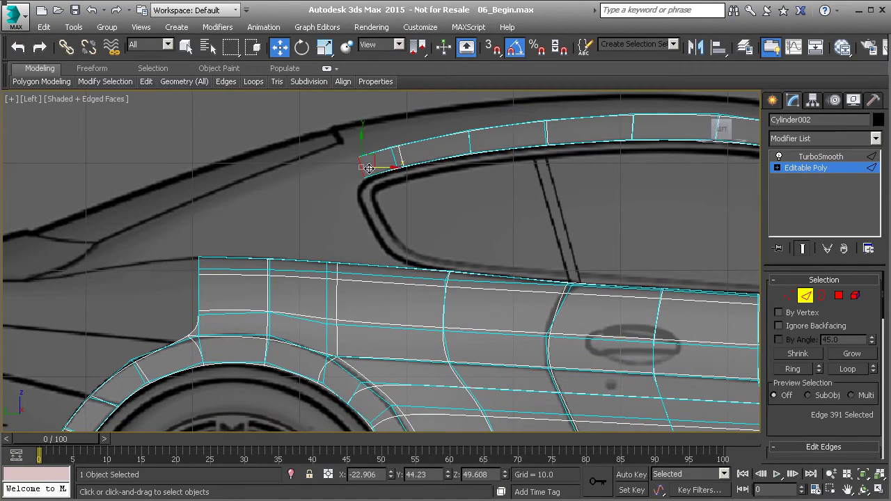
# - Angle the strip's end at the window's rear upper corner by moving its outer vertex, and extrude another segment around the bend
pyautogui.scroll(4, 370, 169)
pyautogui.press('1')
pyautogui.click(349, 145)
pyautogui.moveTo(357, 136); pyautogui.dragTo(340, 197)
pyautogui.press('2')
pyautogui.press('1')
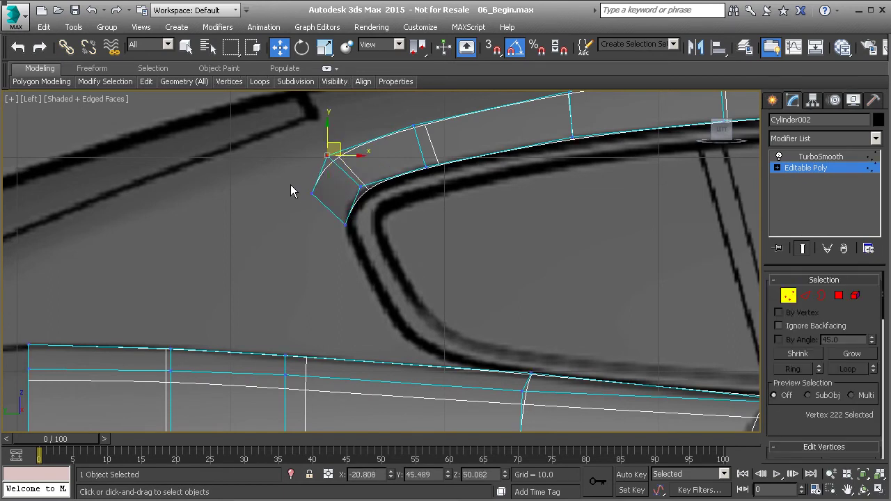
# - Reposition the bend's outer and inner vertices to widen the strip and follow the window's rear upper corner
pyautogui.click(312, 194)
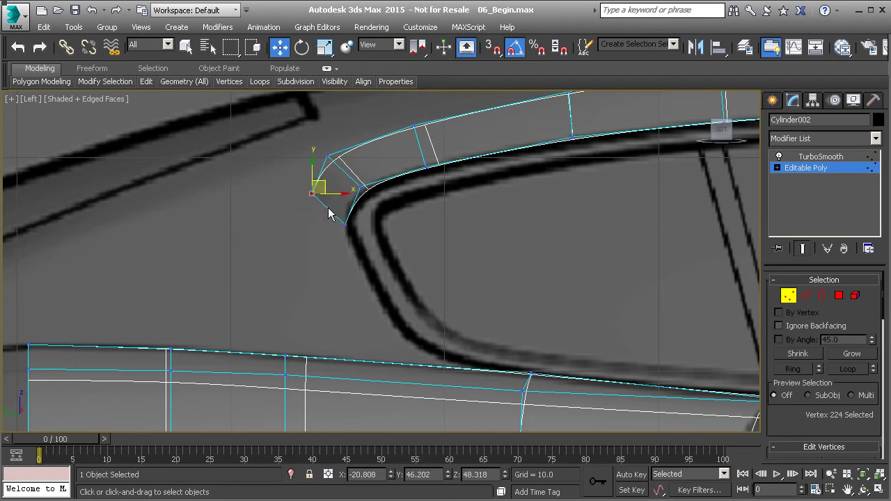
pyautogui.moveTo(313, 194); pyautogui.dragTo(301, 200)
pyautogui.click(346, 222)
pyautogui.click(360, 186)
pyautogui.moveTo(370, 177); pyautogui.dragTo(368, 181)
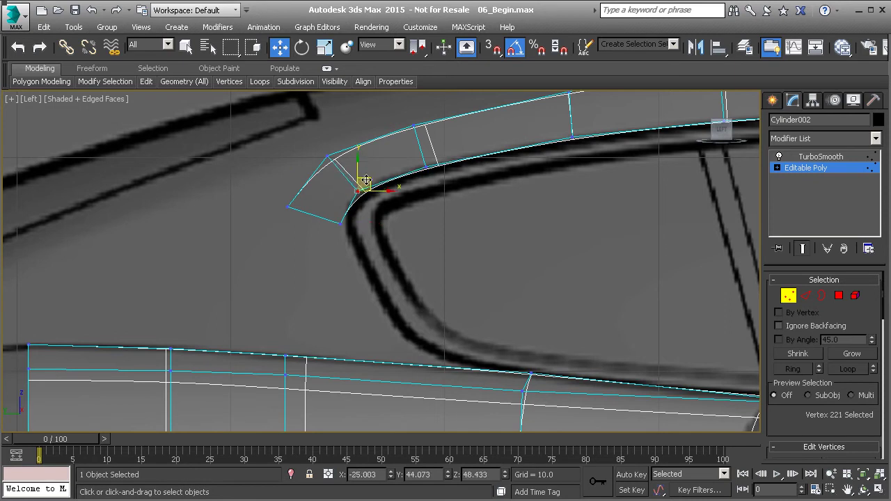
# - Extrude the strip's end edge down behind the side window and move its outer and inner vertices to follow the window outline
pyautogui.press('2')
pyautogui.click(321, 216)
pyautogui.keyDown('shift'); pyautogui.moveTo(322, 206); pyautogui.dragTo(278, 263); pyautogui.keyUp('shift')
pyautogui.press('1')
pyautogui.click(311, 259)
pyautogui.click(356, 269)
pyautogui.moveTo(356, 269); pyautogui.dragTo(368, 331)
# - Extrude another segment down the window's rear side, shifting its outer vertex rearward and its inner vertex up along the window frame
pyautogui.press('2')
pyautogui.click(338, 284)
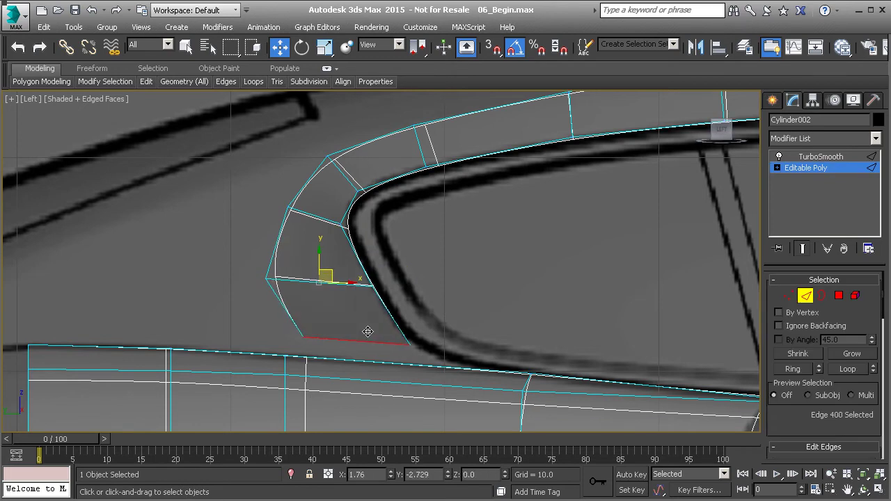
pyautogui.press('1')
pyautogui.click(304, 337)
pyautogui.moveTo(306, 333); pyautogui.dragTo(288, 326)
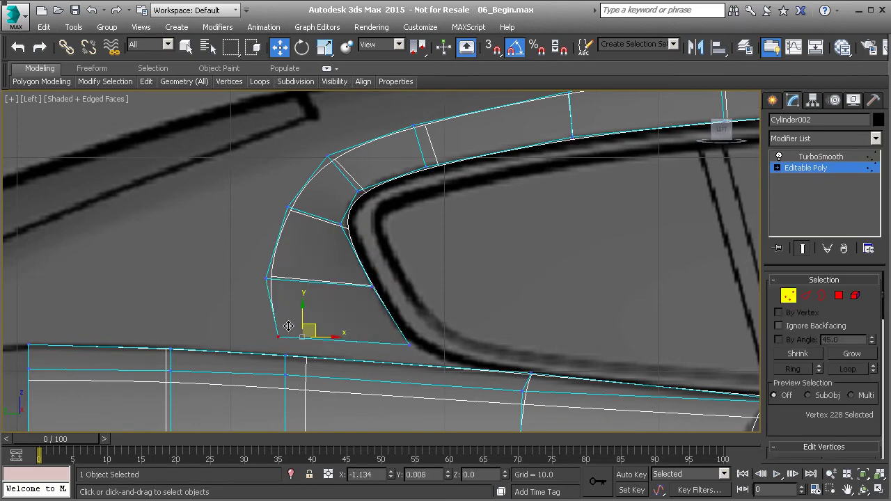
pyautogui.moveTo(371, 331); pyautogui.dragTo(402, 265, button='middle')
pyautogui.click(403, 266)
pyautogui.moveTo(404, 266); pyautogui.dragTo(402, 232)
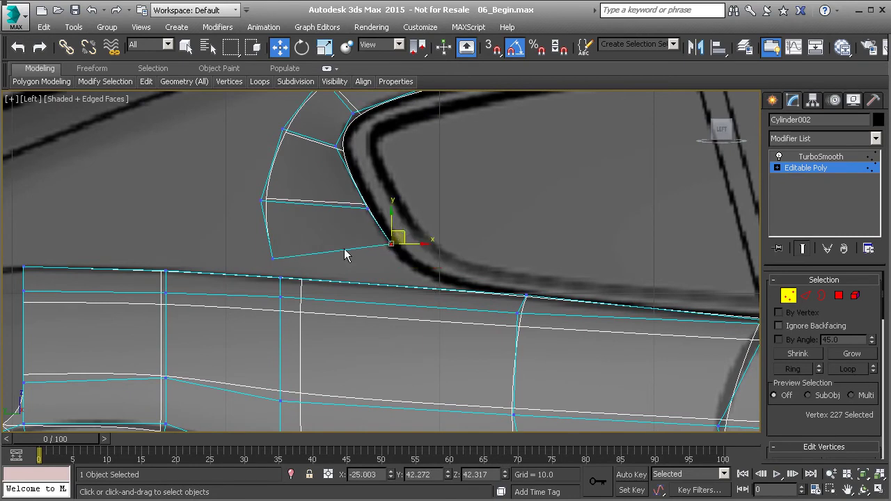
# - Extrude the strip's lower end edge down to just above the side body's upper edge
pyautogui.press('2')
pyautogui.click(353, 252)
pyautogui.keyDown('shift'); pyautogui.moveTo(347, 239); pyautogui.dragTo(322, 275); pyautogui.keyUp('shift')
# - Target weld the strip's outer end vertex to the nearest vertex on the side body's upper edge
pyautogui.press('1')
pyautogui.scroll(5, 328, 278)
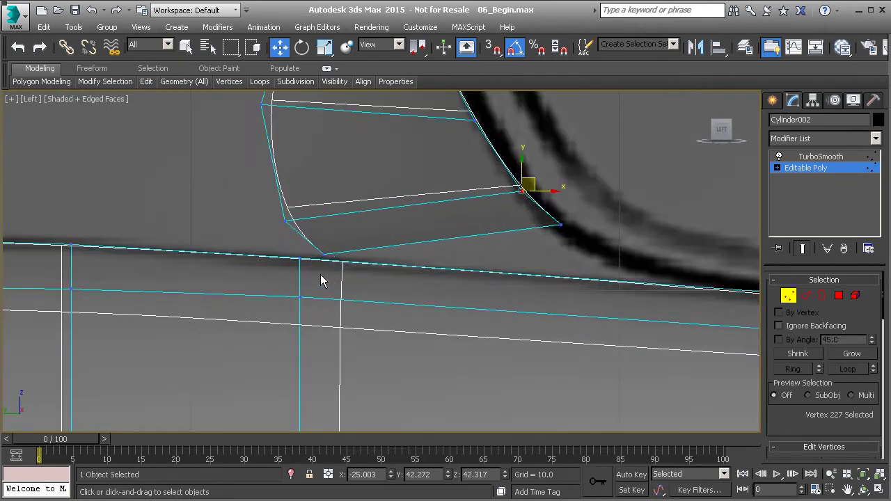
pyautogui.rightClick(318, 268)
pyautogui.click(299, 363)
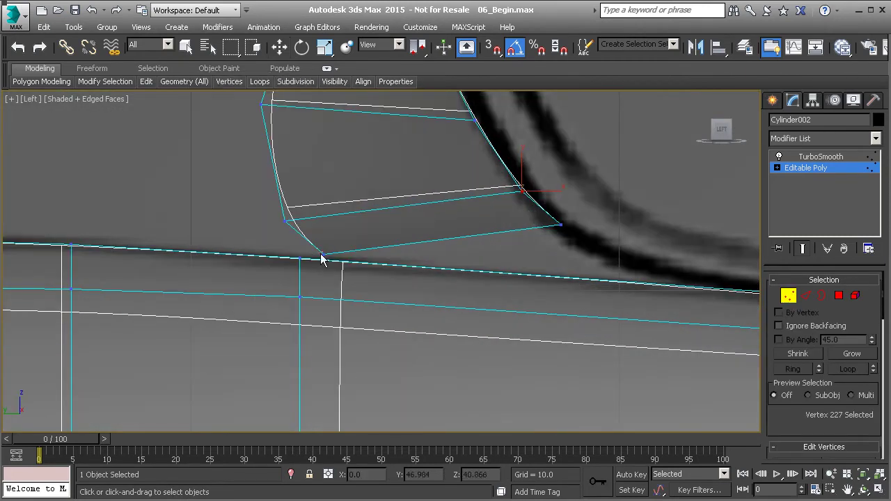
pyautogui.click(297, 259)
pyautogui.scroll(-3, 562, 223)
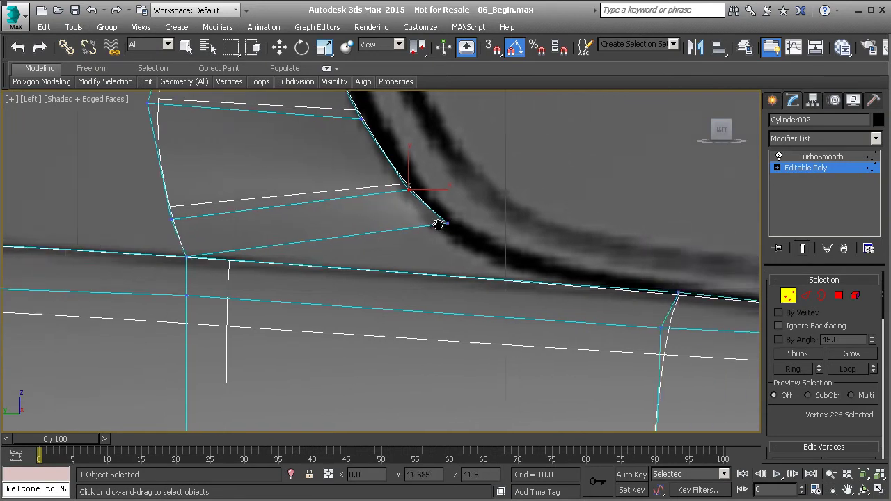
# - Try to target weld the strip's inner end vertex to the next body vertex forward along the window's lower edge
pyautogui.click(554, 258)
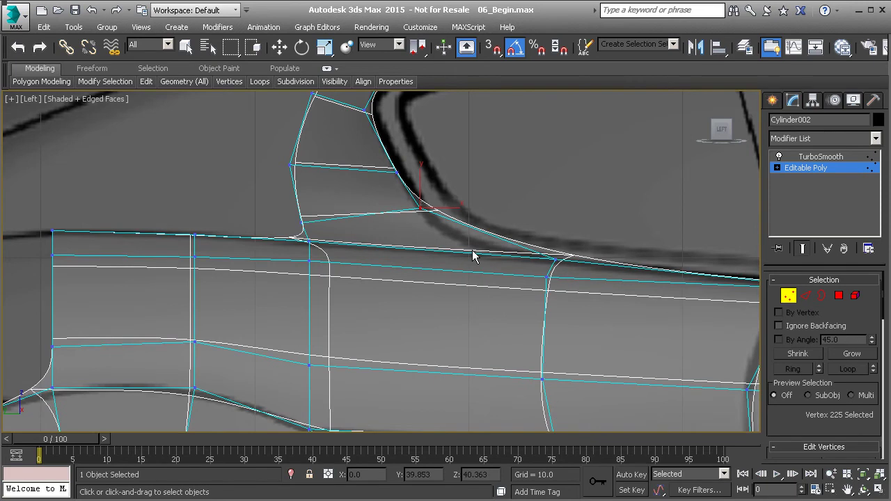
pyautogui.scroll(-3, 474, 256)
pyautogui.moveTo(474, 298); pyautogui.dragTo(449, 179, button='middle')
pyautogui.scroll(3, 456, 224)
pyautogui.scroll(3, 424, 188)
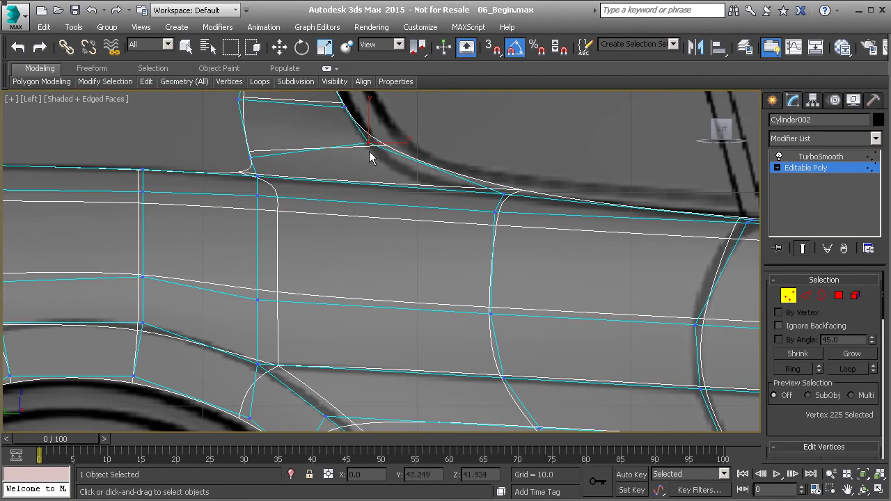
pyautogui.hotkey('ctrl', 'z')
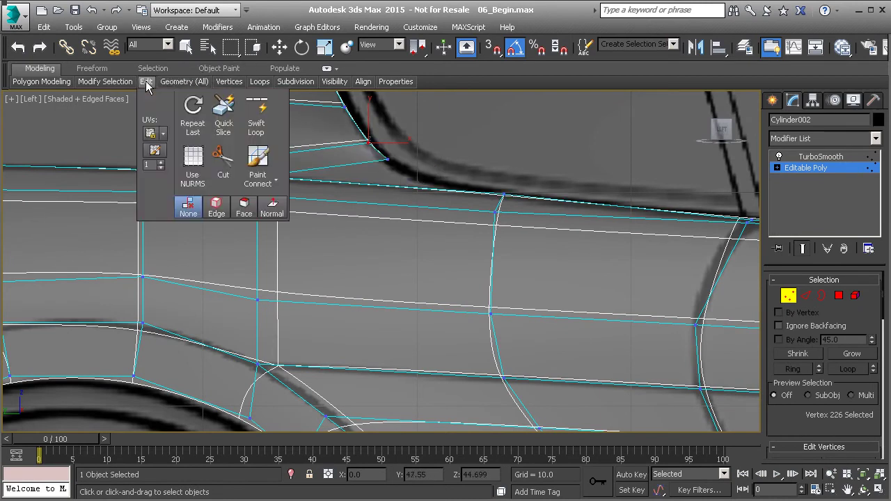
# - Insert a vertical edge loop with Swift Loop through the rear body panel, just ahead of the window's rear lower corner
pyautogui.moveTo(184, 82)
pyautogui.click(263, 119)
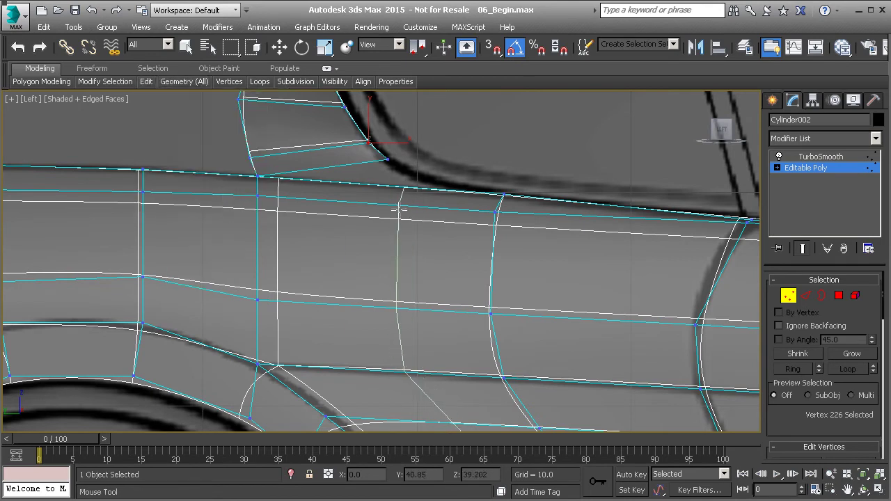
pyautogui.click(411, 209)
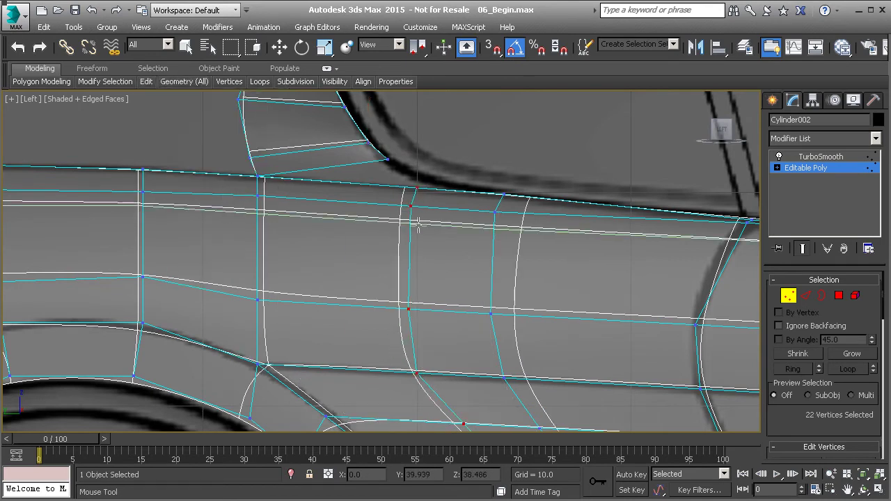
# - Examine where the new edge loop runs along the sill and up the groove behind the front wheel
pyautogui.moveTo(418, 224); pyautogui.dragTo(388, 121, button='middle')
pyautogui.scroll(-3, 388, 121)
pyautogui.moveTo(402, 214); pyautogui.dragTo(375, 151, button='middle')
pyautogui.scroll(2, 477, 282)
pyautogui.moveTo(627, 311); pyautogui.dragTo(320, 214, button='middle')
pyautogui.moveTo(534, 237); pyautogui.dragTo(233, 225, button='middle')
pyautogui.scroll(-2, 322, 236)
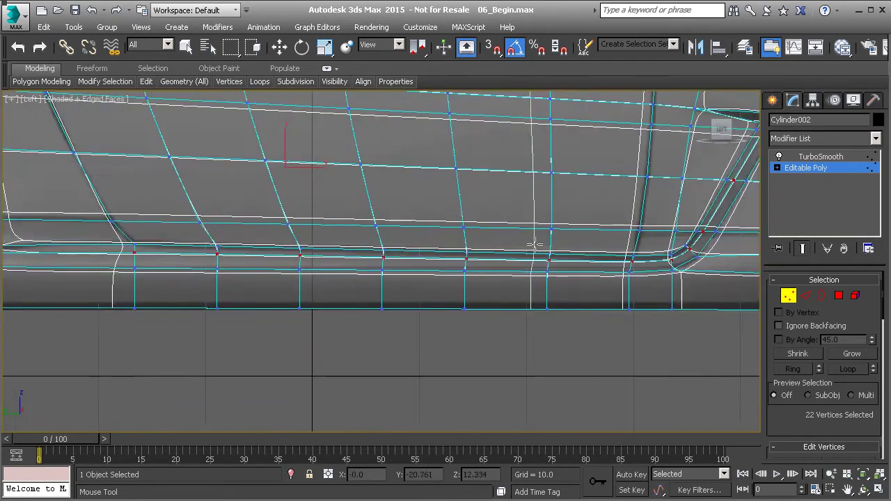
pyautogui.moveTo(536, 243); pyautogui.dragTo(325, 299, button='middle')
pyautogui.scroll(3, 527, 169)
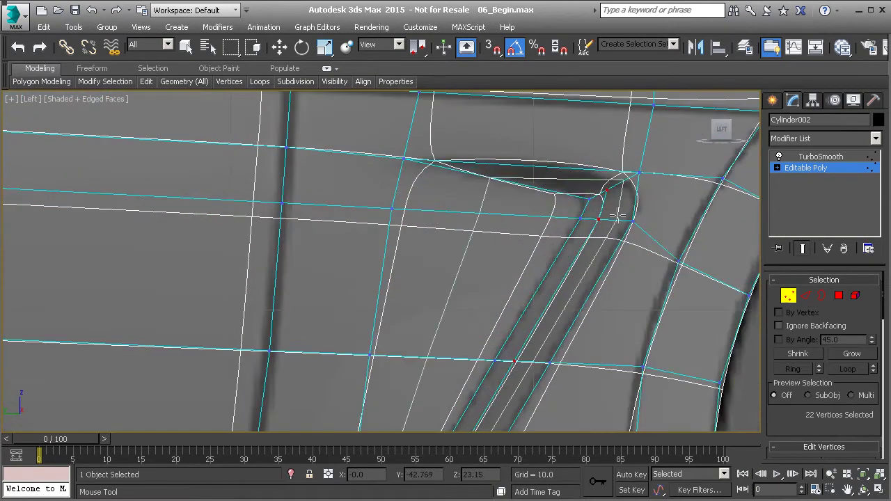
pyautogui.scroll(2, 603, 212)
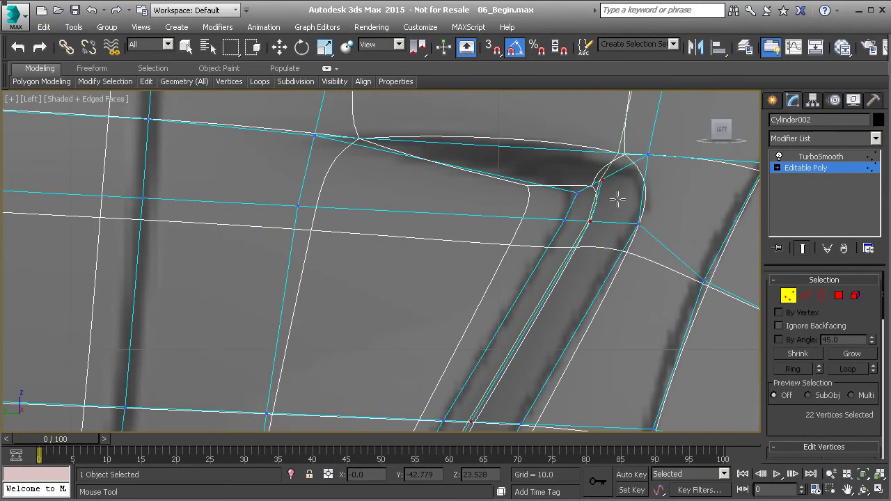
pyautogui.scroll(-2, 615, 200)
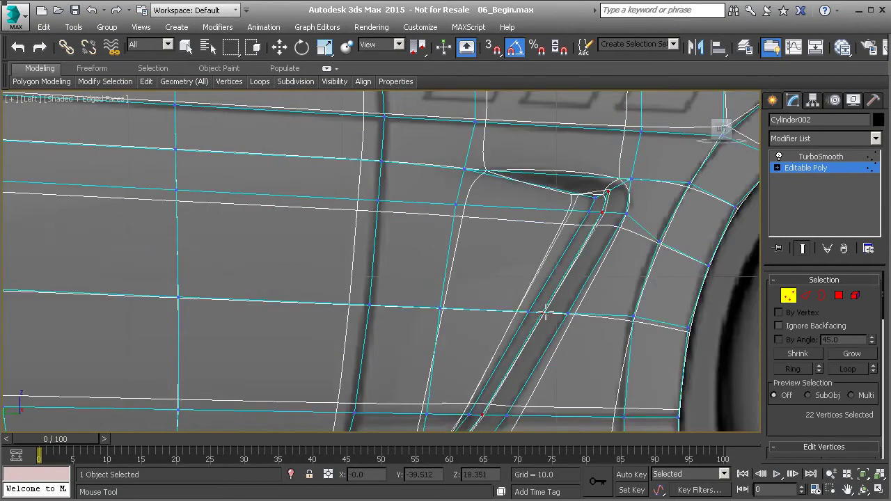
pyautogui.scroll(-1, 533, 331)
pyautogui.moveTo(521, 343); pyautogui.dragTo(537, 337, button='middle')
pyautogui.moveTo(552, 298); pyautogui.dragTo(736, 270, button='middle')
pyautogui.scroll(-3, 219, 289)
pyautogui.scroll(2, 277, 332)
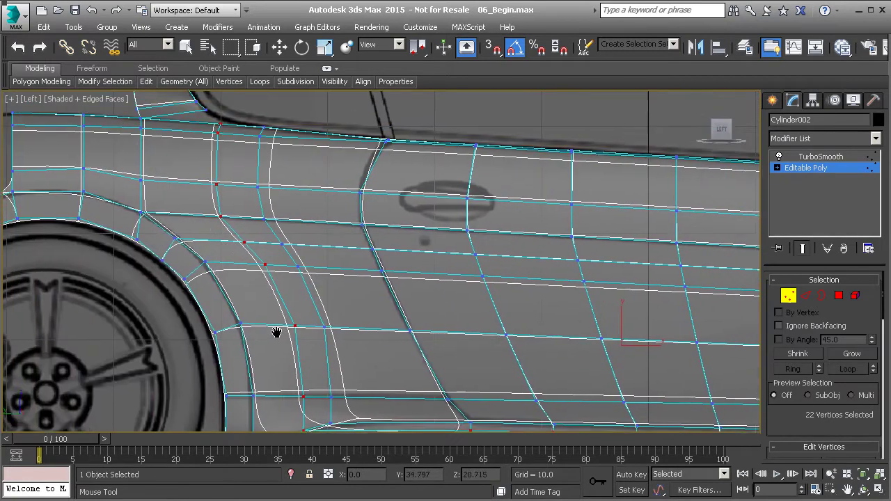
pyautogui.moveTo(277, 331); pyautogui.dragTo(277, 346, button='middle')
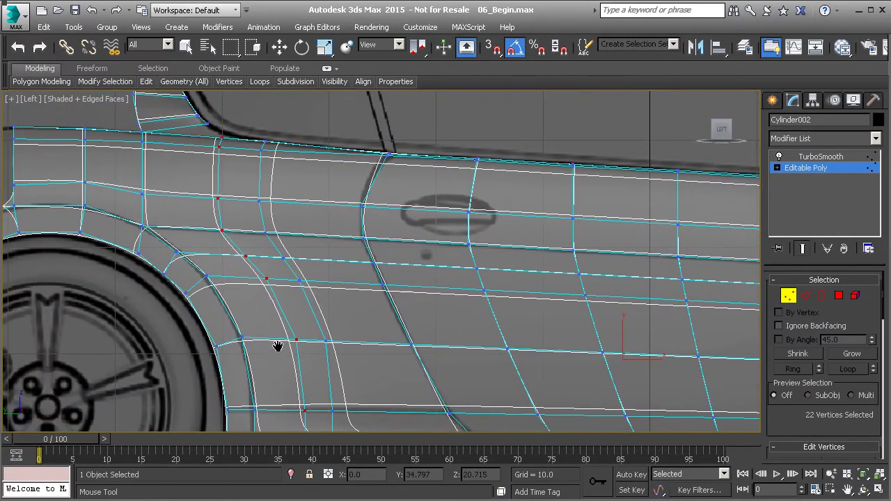
# - Target weld the strip's inner end vertex to the new loop's top vertex below the side window
pyautogui.rightClick(245, 218)
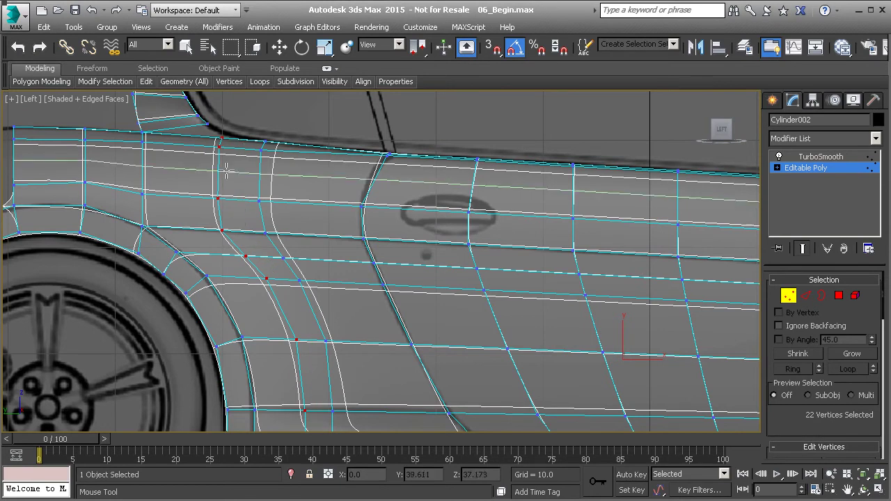
pyautogui.scroll(4, 264, 216)
pyautogui.rightClick(269, 213)
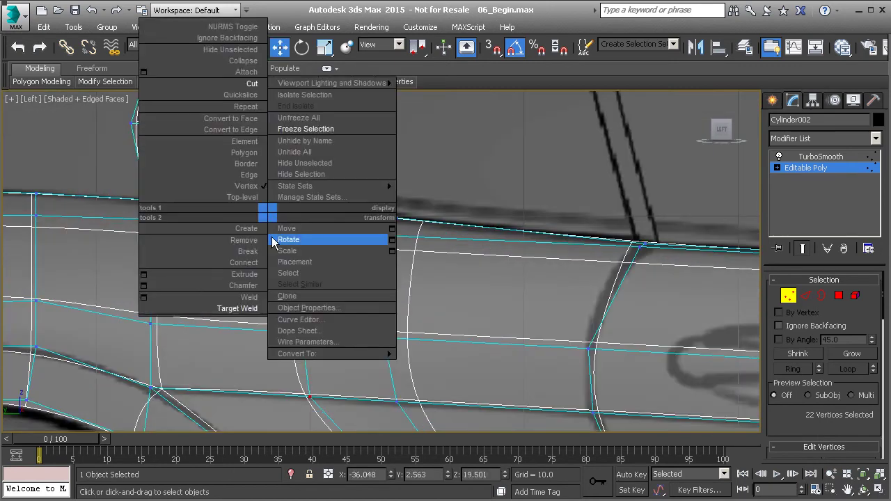
pyautogui.click(243, 309)
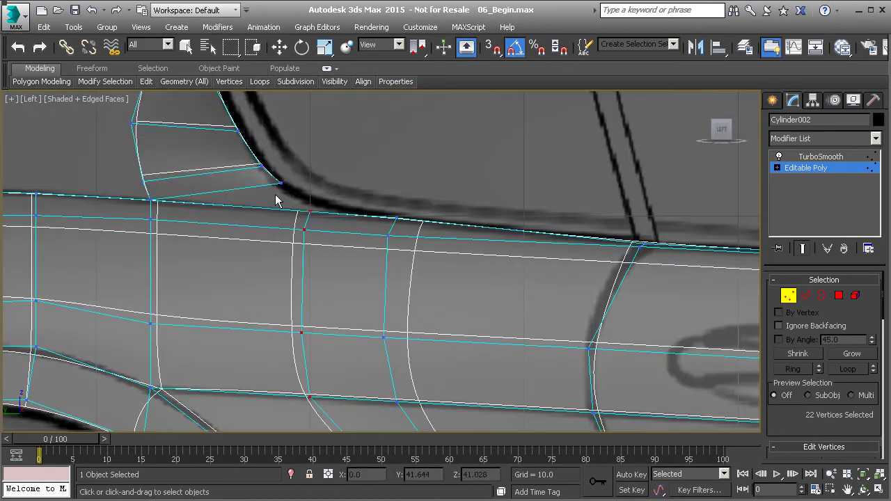
pyautogui.click(312, 211)
pyautogui.moveTo(244, 183); pyautogui.dragTo(278, 217, button='middle')
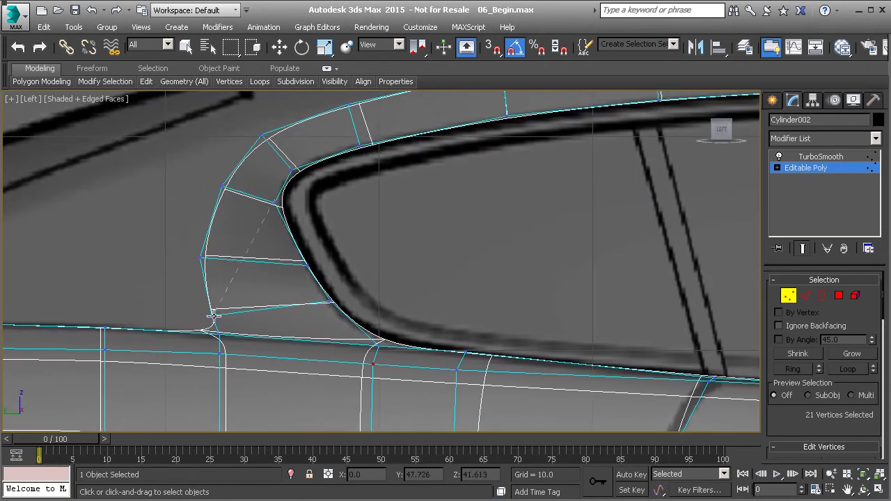
# - Constrain movement to Edge and slide the new loop's vertex at the sill's rear end down toward the crease's rear tip
pyautogui.press('w')
pyautogui.scroll(-3, 237, 222)
pyautogui.moveTo(250, 278); pyautogui.dragTo(96, 194, button='middle')
pyautogui.scroll(-2, 97, 193)
pyautogui.moveTo(246, 307); pyautogui.dragTo(327, 266, button='middle')
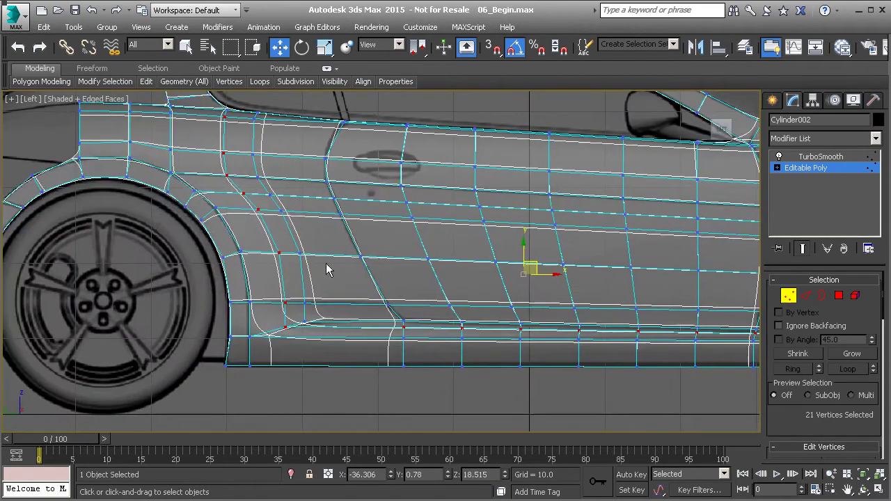
pyautogui.scroll(5, 302, 339)
pyautogui.click(286, 328)
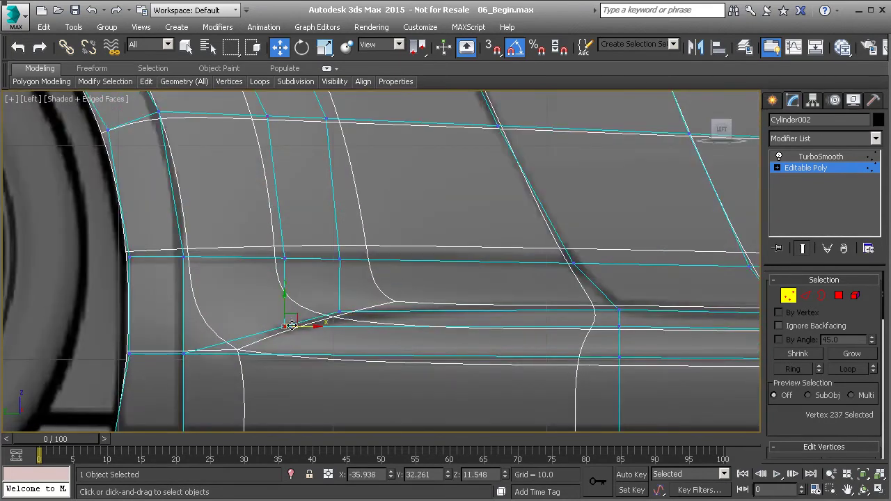
pyautogui.scroll(-1, 816, 437)
pyautogui.click(824, 424)
pyautogui.scroll(-5, 835, 415)
pyautogui.scroll(-2, 835, 415)
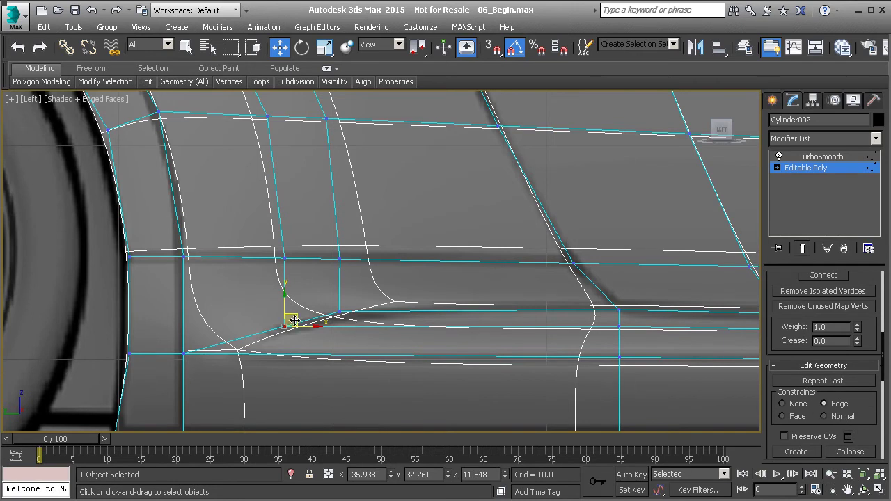
pyautogui.moveTo(297, 317); pyautogui.dragTo(213, 325)
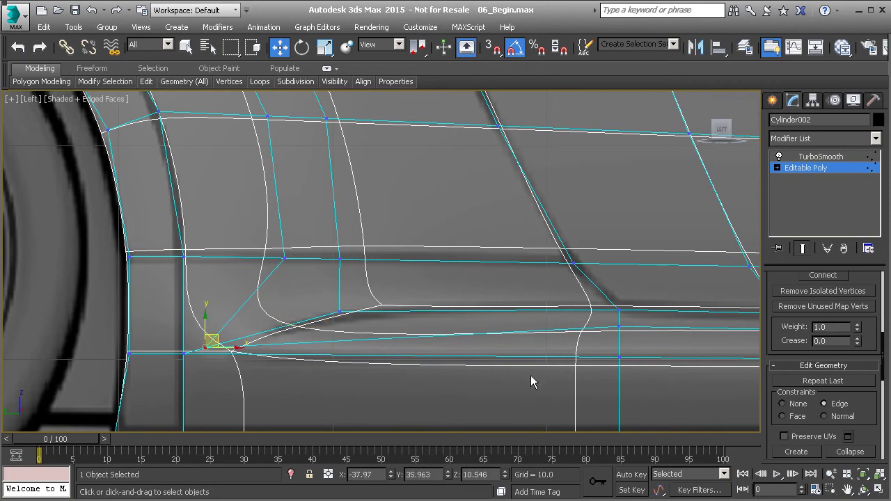
# - Slide the loop's next three vertices along the rear part of the sill down close to the crease's lower edge
pyautogui.click(618, 326)
pyautogui.moveTo(620, 300); pyautogui.dragTo(621, 326)
pyautogui.moveTo(683, 335); pyautogui.dragTo(310, 300, button='middle')
pyautogui.scroll(2, 411, 304)
pyautogui.click(411, 290)
pyautogui.moveTo(412, 268); pyautogui.dragTo(411, 320)
pyautogui.click(645, 273)
pyautogui.moveTo(645, 273); pyautogui.dragTo(645, 312)
# - Slide the loop's following vertices along the middle and front of the sill down close to the crease's lower edge
pyautogui.moveTo(696, 318); pyautogui.dragTo(435, 311, button='middle')
pyautogui.click(482, 286)
pyautogui.moveTo(483, 285); pyautogui.dragTo(481, 310)
pyautogui.moveTo(695, 306); pyautogui.dragTo(435, 304, button='middle')
pyautogui.click(457, 290)
pyautogui.moveTo(456, 273); pyautogui.dragTo(454, 293)
pyautogui.moveTo(585, 316); pyautogui.dragTo(418, 316, button='middle')
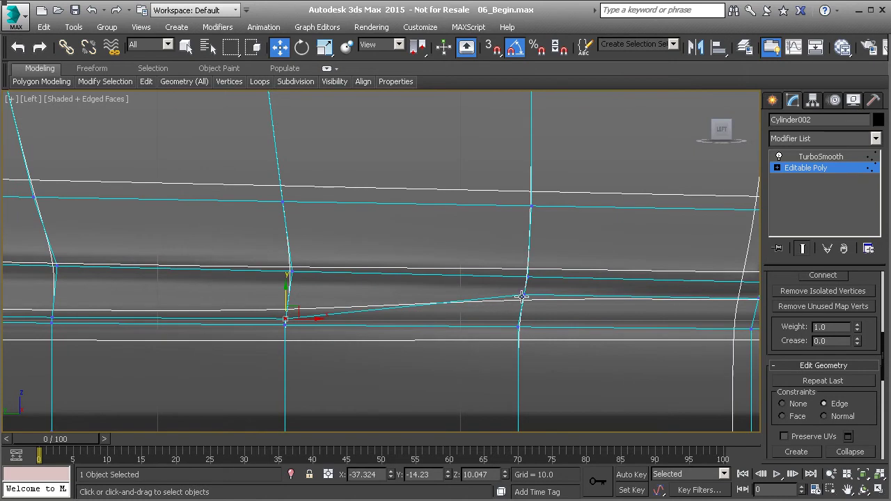
pyautogui.moveTo(524, 275); pyautogui.dragTo(524, 299)
pyautogui.moveTo(648, 294); pyautogui.dragTo(387, 304, button='middle')
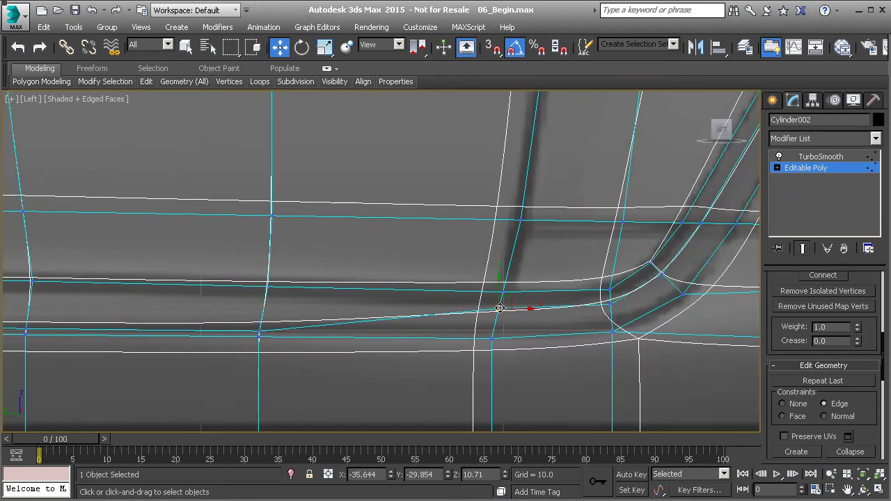
# - Slide the loop's vertices at the sill's front end and around the bend out to the groove's outer edge
pyautogui.moveTo(499, 286); pyautogui.dragTo(499, 312)
pyautogui.moveTo(613, 285); pyautogui.dragTo(616, 304)
pyautogui.scroll(2, 660, 290)
pyautogui.moveTo(660, 290); pyautogui.dragTo(572, 326, button='middle')
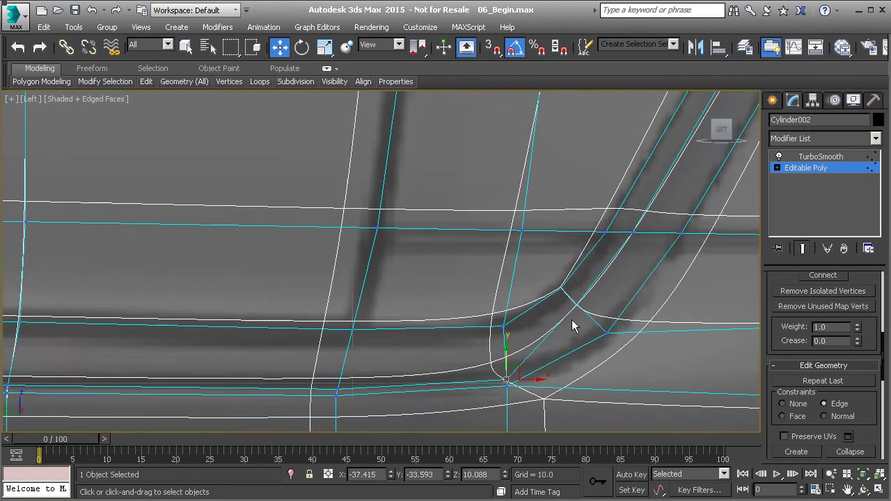
pyautogui.click(577, 303)
pyautogui.scroll(2, 585, 302)
pyautogui.moveTo(587, 294); pyautogui.dragTo(627, 327)
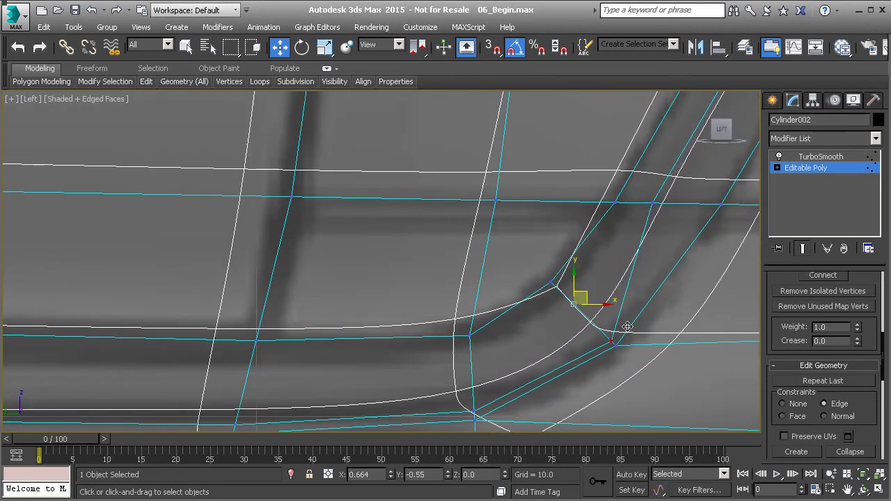
# - Slide the loop's three vertices up the slanted groove behind the front wheel forward to the groove's front edge
pyautogui.moveTo(663, 267); pyautogui.dragTo(572, 313, button='middle')
pyautogui.click(559, 251)
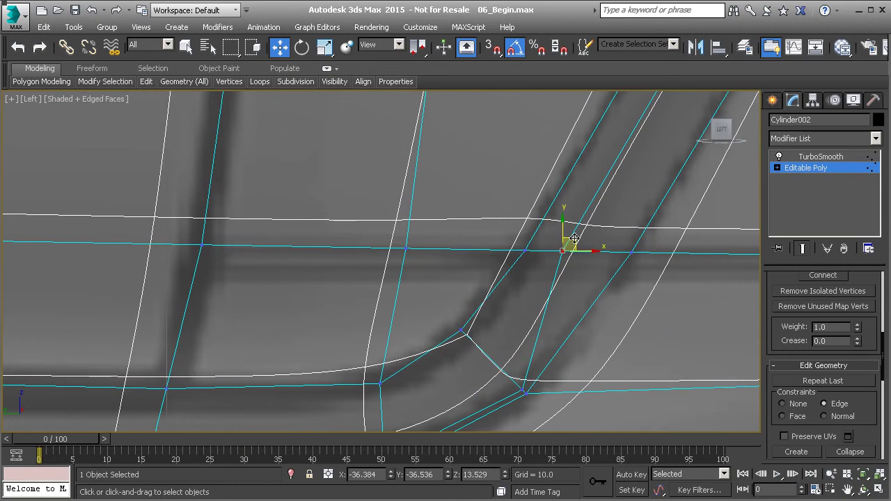
pyautogui.moveTo(586, 250); pyautogui.dragTo(649, 246)
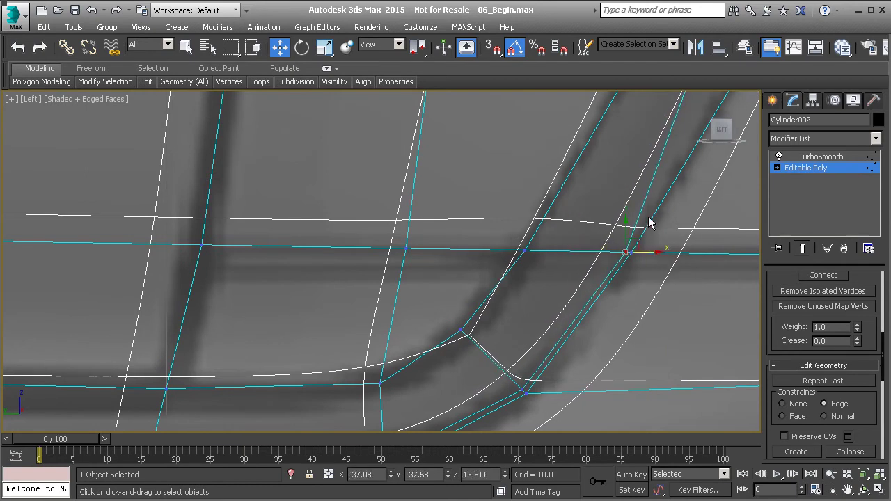
pyautogui.moveTo(653, 188); pyautogui.dragTo(451, 370, button='middle')
pyautogui.moveTo(528, 145); pyautogui.dragTo(615, 151)
pyautogui.moveTo(615, 151); pyautogui.dragTo(409, 377, button='middle')
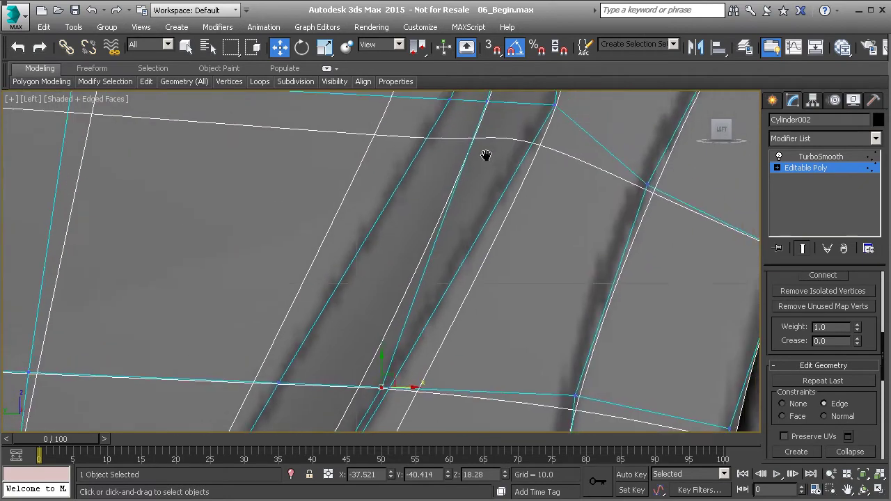
pyautogui.moveTo(493, 135); pyautogui.dragTo(413, 324, button='middle')
pyautogui.moveTo(411, 275); pyautogui.dragTo(494, 278)
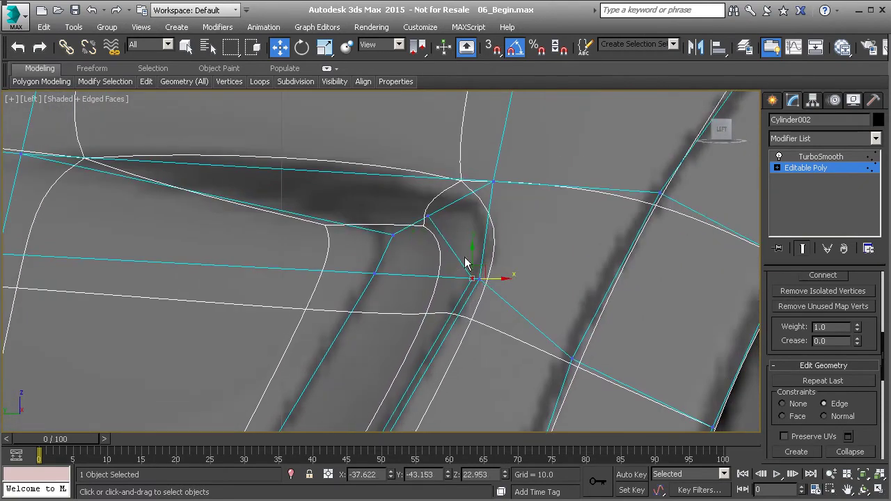
# - Slide the loop's end vertex at the top of the slanted groove outward to the recess's upper front corner
pyautogui.click(426, 216)
pyautogui.moveTo(438, 206); pyautogui.dragTo(498, 180)
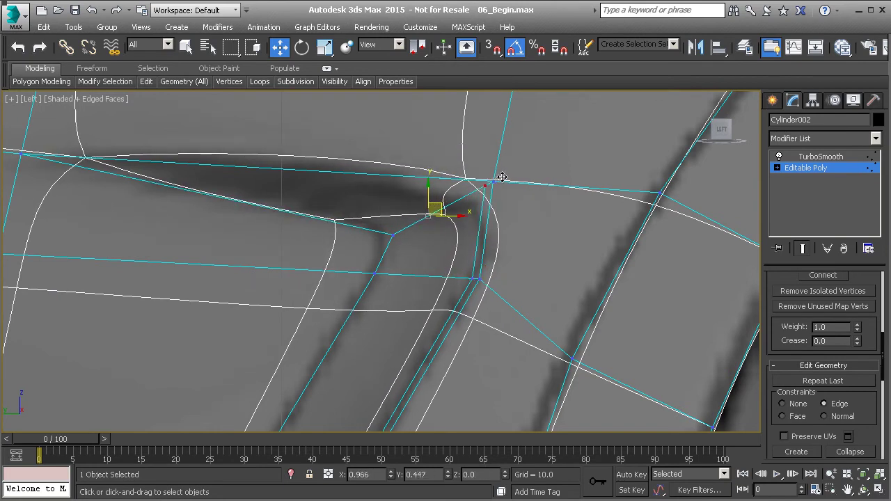
pyautogui.moveTo(501, 176); pyautogui.dragTo(501, 175)
pyautogui.moveTo(317, 214); pyautogui.dragTo(370, 211, button='middle')
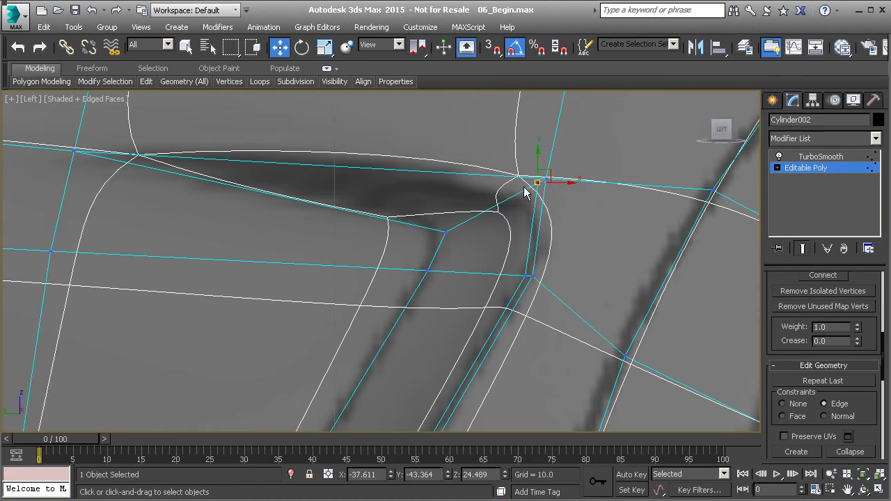
# - Connect the loop's end vertex at the recess's upper front corner to the vertex at the recess's rear tip
pyautogui.keyDown('ctrl'); pyautogui.click(74, 151); pyautogui.keyUp('ctrl')
pyautogui.moveTo(790, 278); pyautogui.dragTo(780, 375)
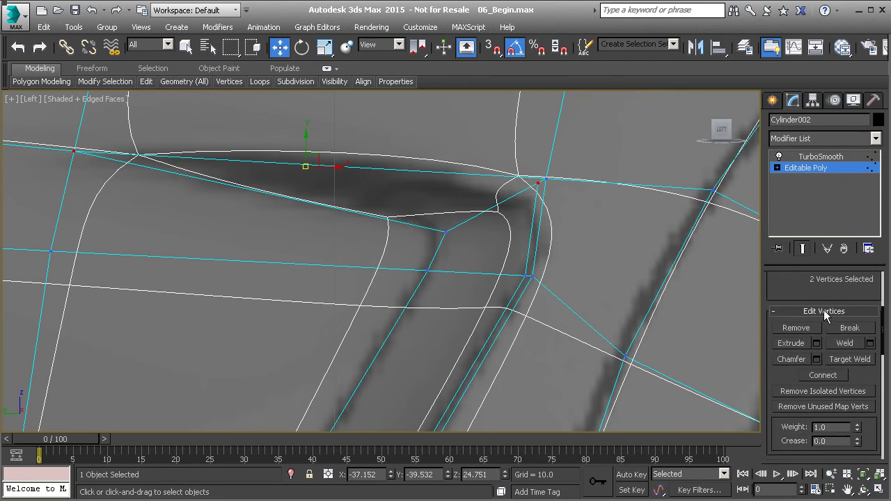
pyautogui.click(825, 376)
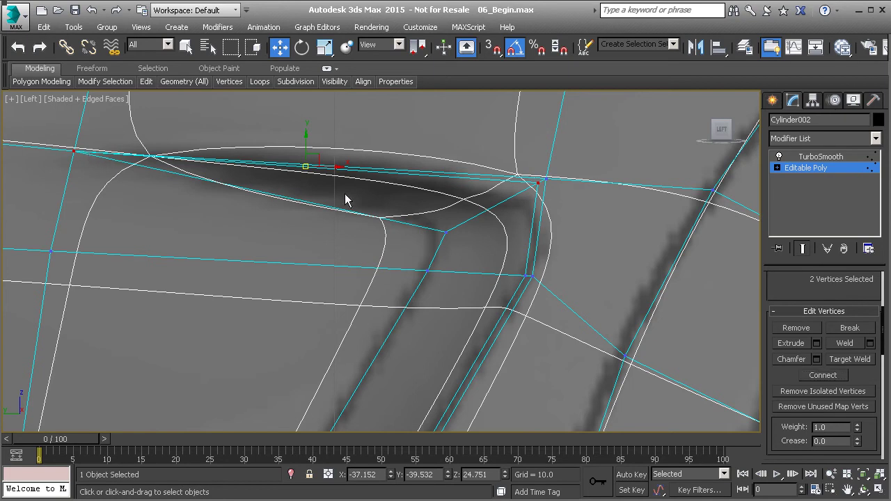
# - Examine the smoothed sill and vent crease from the side and from angled views
pyautogui.scroll(-2, 346, 200)
pyautogui.press('F3')
pyautogui.scroll(-2, 418, 220)
pyautogui.press('F3')
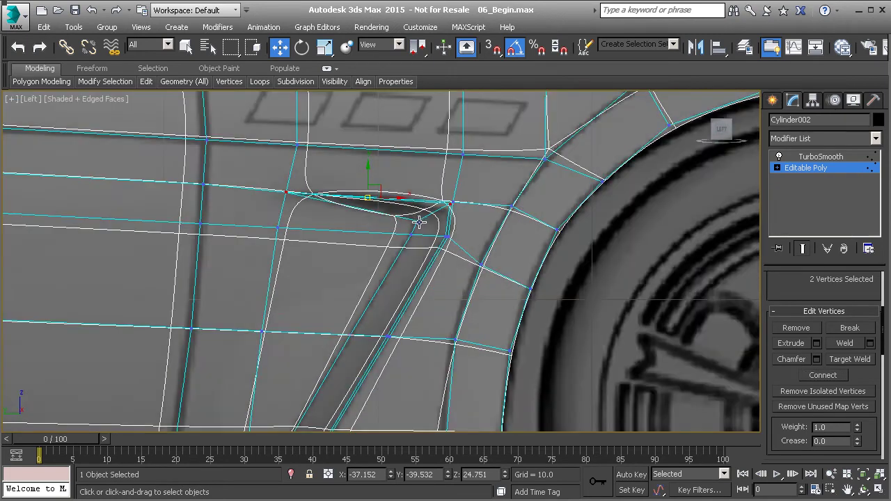
pyautogui.scroll(-2, 418, 220)
pyautogui.click(836, 168)
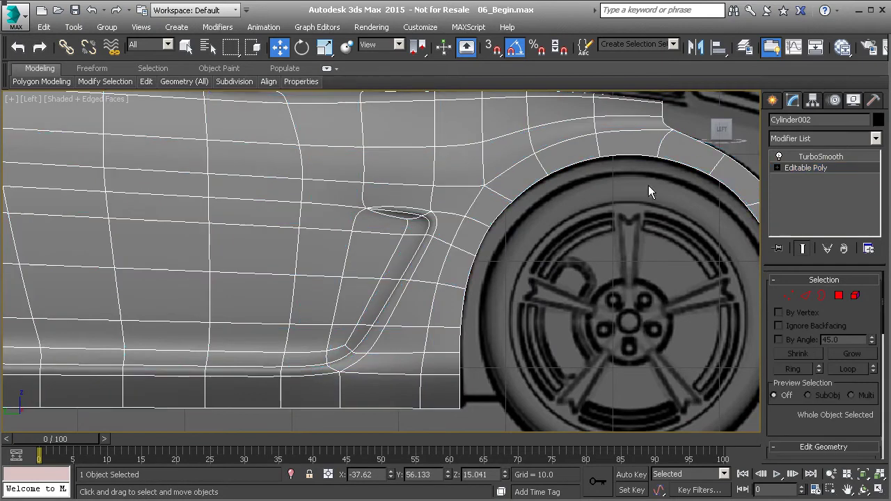
pyautogui.scroll(-4, 519, 275)
pyautogui.click(403, 366)
pyautogui.keyDown('alt'); pyautogui.moveTo(403, 367); pyautogui.dragTo(429, 335, button='middle'); pyautogui.keyUp('alt')
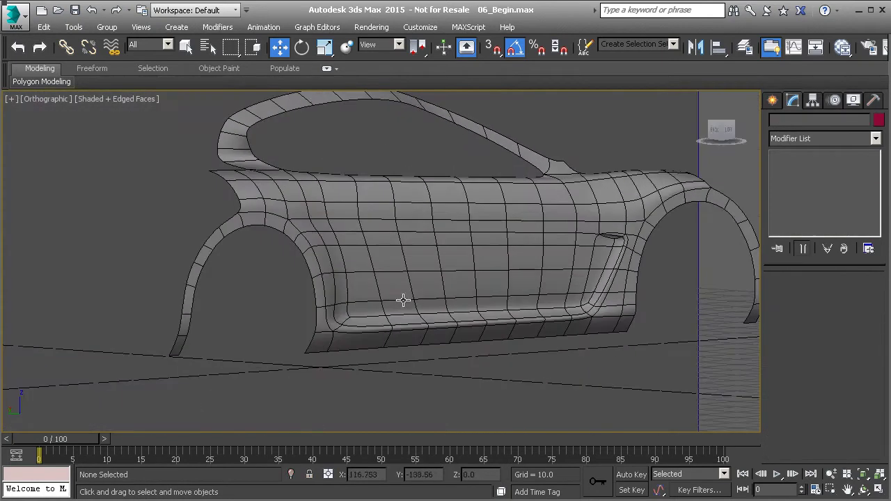
pyautogui.scroll(6, 547, 251)
pyautogui.moveTo(555, 264); pyautogui.dragTo(222, 288, button='middle')
pyautogui.scroll(-2, 335, 286)
pyautogui.moveTo(617, 278); pyautogui.dragTo(412, 308, button='middle')
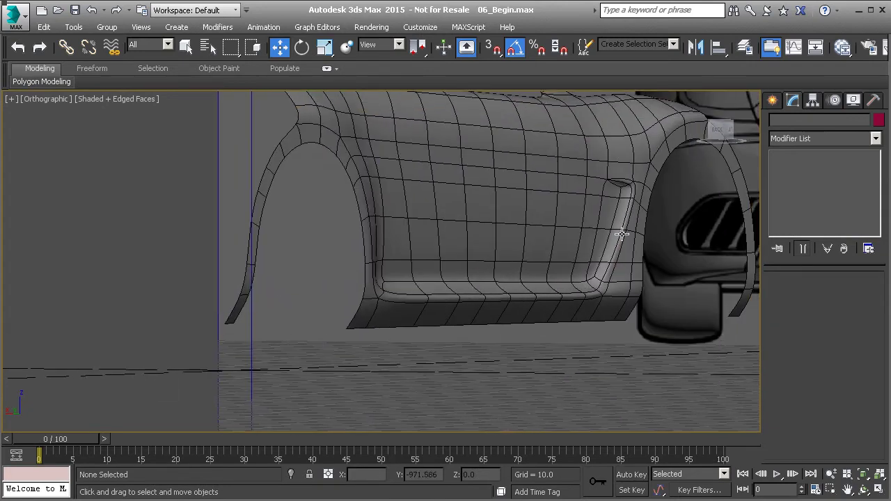
pyautogui.scroll(5, 575, 299)
# - Remove the edge constraint and move the crease vertices at the bend behind the front wheel slightly outward
pyautogui.click(554, 297)
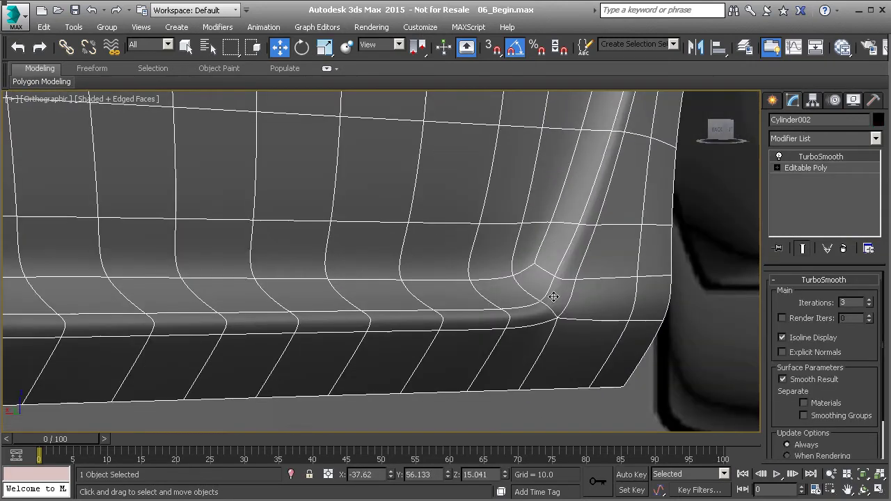
pyautogui.click(806, 167)
pyautogui.press('1')
pyautogui.keyDown('alt'); pyautogui.moveTo(569, 295); pyautogui.dragTo(550, 325, button='middle'); pyautogui.keyUp('alt')
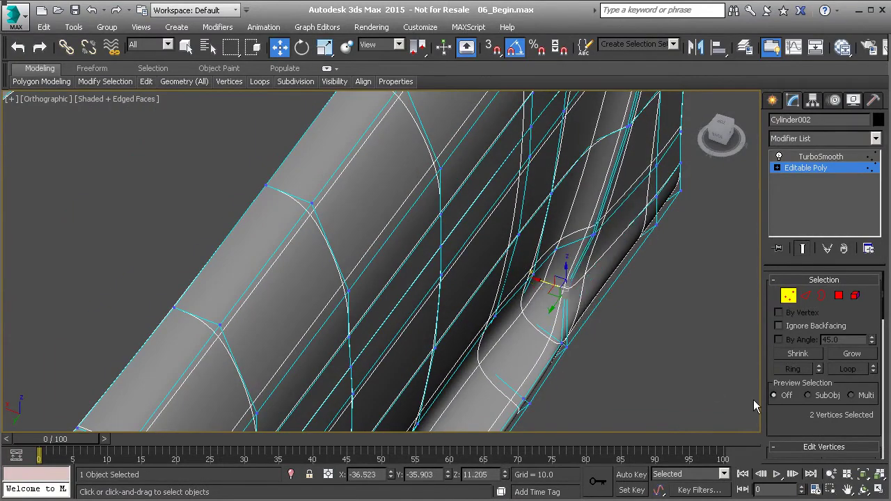
pyautogui.moveTo(789, 418); pyautogui.dragTo(785, 349)
pyautogui.scroll(-3, 801, 362)
pyautogui.scroll(-4, 832, 379)
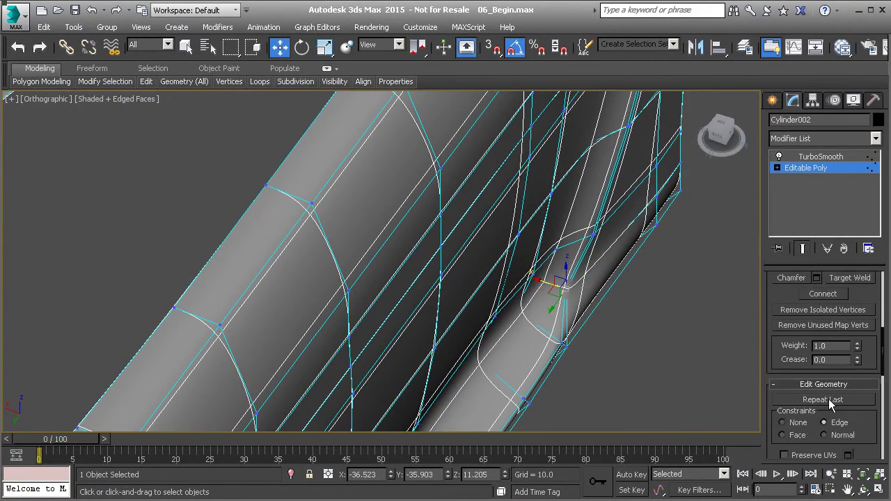
pyautogui.moveTo(539, 282); pyautogui.dragTo(551, 285)
pyautogui.keyDown('alt'); pyautogui.moveTo(564, 301); pyautogui.dragTo(549, 327, button='middle'); pyautogui.keyUp('alt')
pyautogui.keyDown('alt'); pyautogui.moveTo(632, 240); pyautogui.dragTo(587, 259, button='middle'); pyautogui.keyUp('alt')
pyautogui.moveTo(591, 245); pyautogui.dragTo(597, 245)
# - In the left view, move the vertex above the sill's rear corner toward the rear wheel
pyautogui.keyDown('alt'); pyautogui.moveTo(580, 295); pyautogui.dragTo(508, 274, button='middle'); pyautogui.keyUp('alt')
pyautogui.scroll(2, 421, 320)
pyautogui.click(421, 323)
pyautogui.press('l')
pyautogui.scroll(-3, 442, 330)
pyautogui.scroll(-5, 508, 274)
pyautogui.scroll(4, 457, 344)
pyautogui.moveTo(221, 405); pyautogui.dragTo(487, 223, button='middle')
pyautogui.scroll(3, 494, 258)
pyautogui.moveTo(494, 251); pyautogui.dragTo(454, 252)
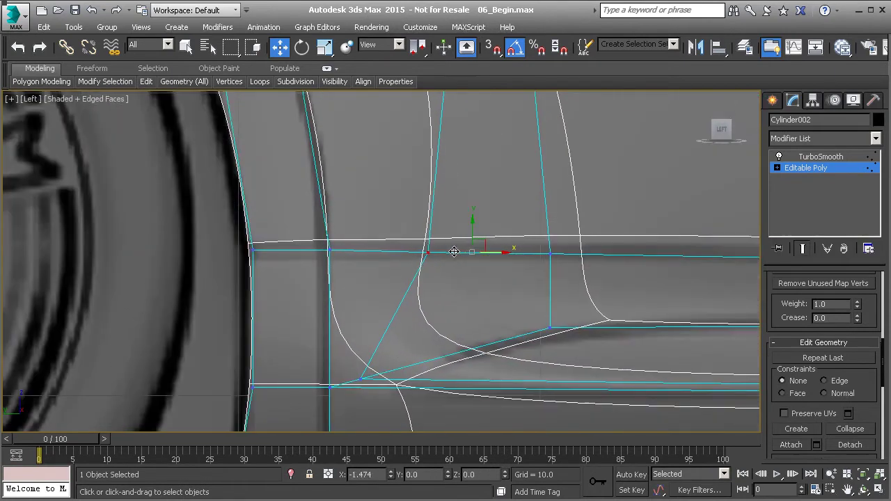
# - With the edge constraint on, slide the next vertices up the column in front of the rear wheel toward the wheel arch
pyautogui.scroll(-3, 496, 256)
pyautogui.scroll(2, 495, 275)
pyautogui.click(472, 235)
pyautogui.scroll(2, 472, 235)
pyautogui.moveTo(521, 299); pyautogui.dragTo(502, 296)
pyautogui.hotkey('ctrl', 'z')
pyautogui.click(485, 396)
pyautogui.moveTo(514, 395)
pyautogui.mouseDown()
pyautogui.moveTo(537, 393)
pyautogui.moveTo(516, 396)
pyautogui.mouseUp()
pyautogui.click(497, 293)
pyautogui.moveTo(519, 297); pyautogui.dragTo(494, 290)
# - Slide the column's two upper vertices in front of the rear wheel arch back toward the arch along their edges
pyautogui.click(455, 207)
pyautogui.moveTo(482, 210); pyautogui.dragTo(463, 206)
pyautogui.moveTo(463, 205); pyautogui.dragTo(525, 288, button='middle')
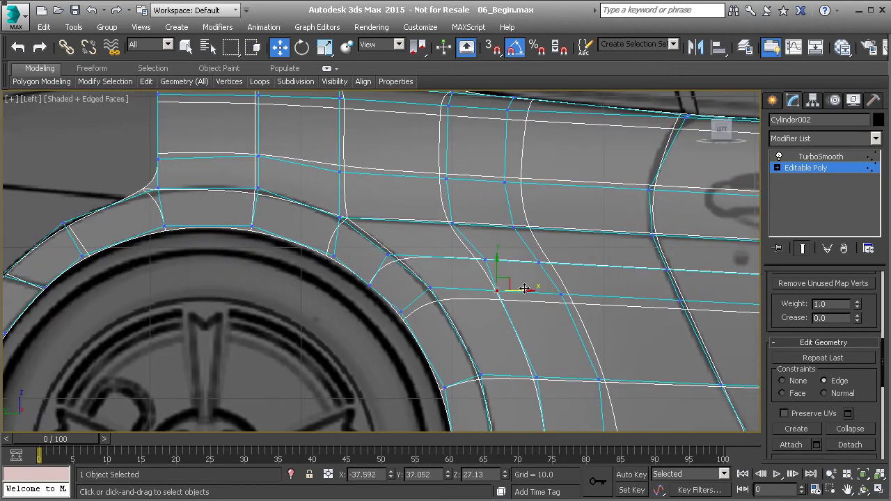
pyautogui.click(484, 259)
pyautogui.moveTo(509, 261); pyautogui.dragTo(491, 260)
# - Examine the edges of the strip above the side window against the blueprint's roof line in the left view
pyautogui.moveTo(448, 151); pyautogui.dragTo(456, 284, button='middle')
pyautogui.moveTo(465, 197); pyautogui.dragTo(566, 313, button='middle')
pyautogui.scroll(-3, 477, 248)
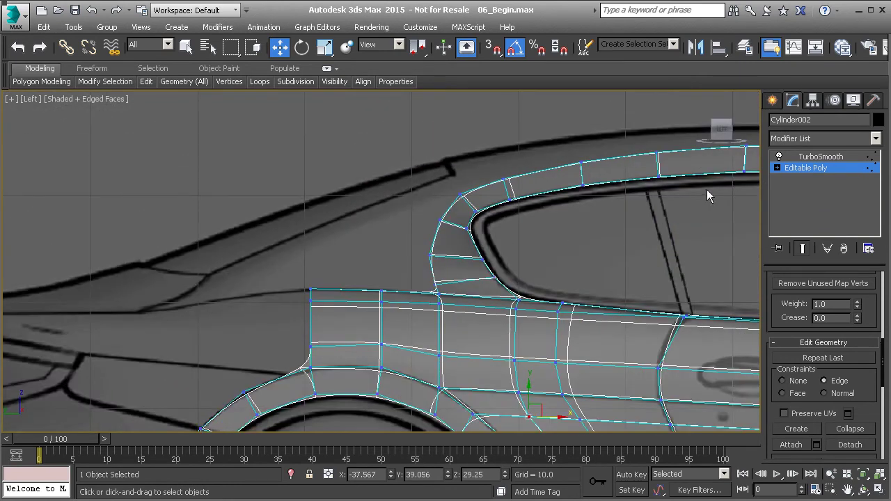
pyautogui.moveTo(730, 190); pyautogui.dragTo(660, 210, button='middle')
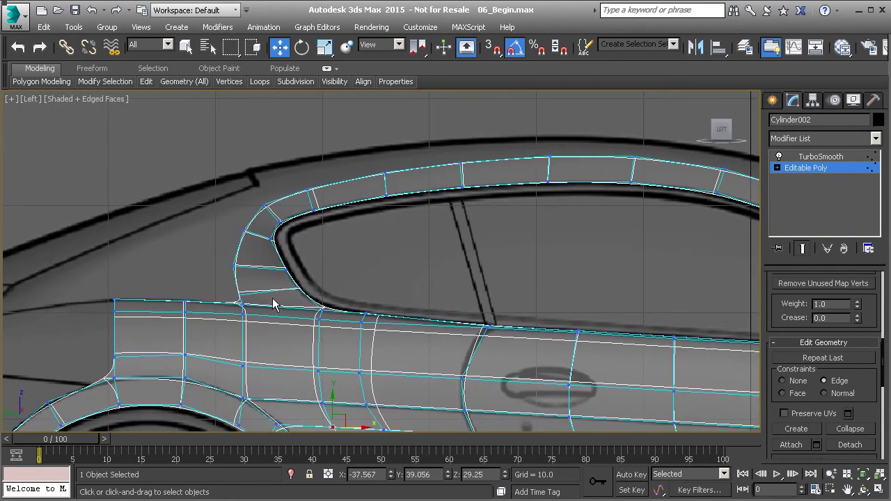
pyautogui.scroll(2, 400, 241)
pyautogui.press('2')
pyautogui.click(402, 224)
pyautogui.moveTo(362, 242); pyautogui.dragTo(439, 220, button='middle')
pyautogui.moveTo(562, 187); pyautogui.dragTo(265, 226, button='middle')
pyautogui.scroll(-2, 394, 228)
pyautogui.moveTo(597, 197); pyautogui.dragTo(296, 218, button='middle')
pyautogui.moveTo(394, 231); pyautogui.dragTo(330, 229, button='middle')
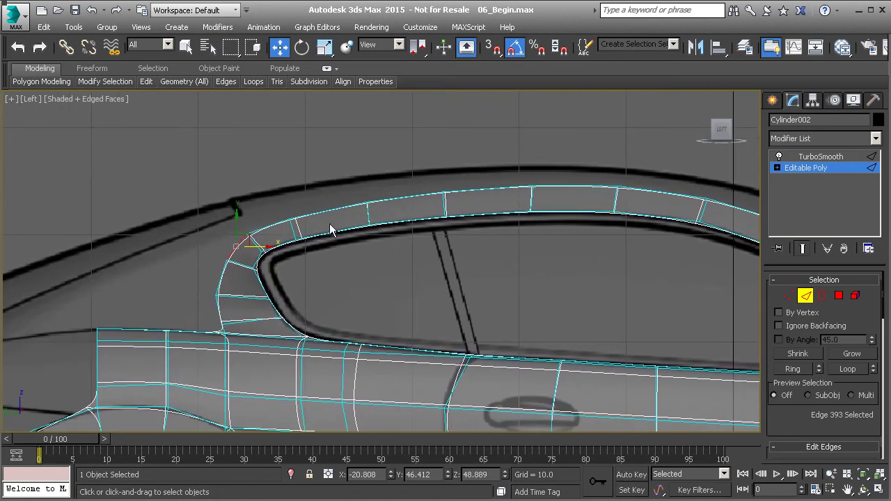
pyautogui.click(258, 229)
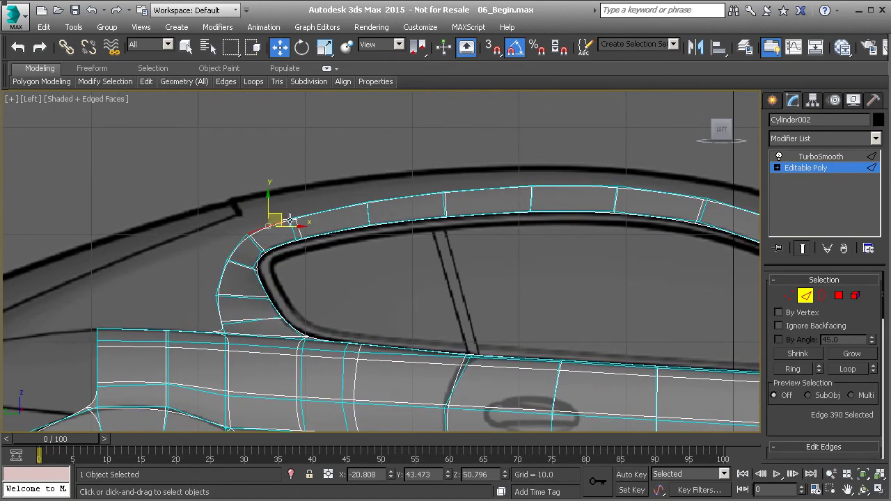
pyautogui.moveTo(661, 211); pyautogui.dragTo(542, 221, button='middle')
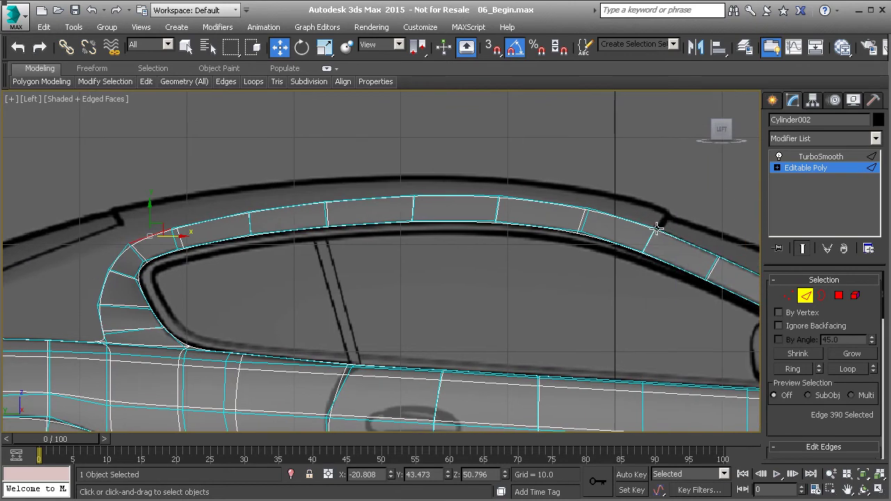
# - Compare the window strip's profile with the blueprint in the front view and in perspective
pyautogui.press('f')
pyautogui.moveTo(449, 195); pyautogui.dragTo(411, 200, button='middle')
pyautogui.moveTo(411, 263); pyautogui.dragTo(409, 200, button='middle')
pyautogui.scroll(-1, 408, 199)
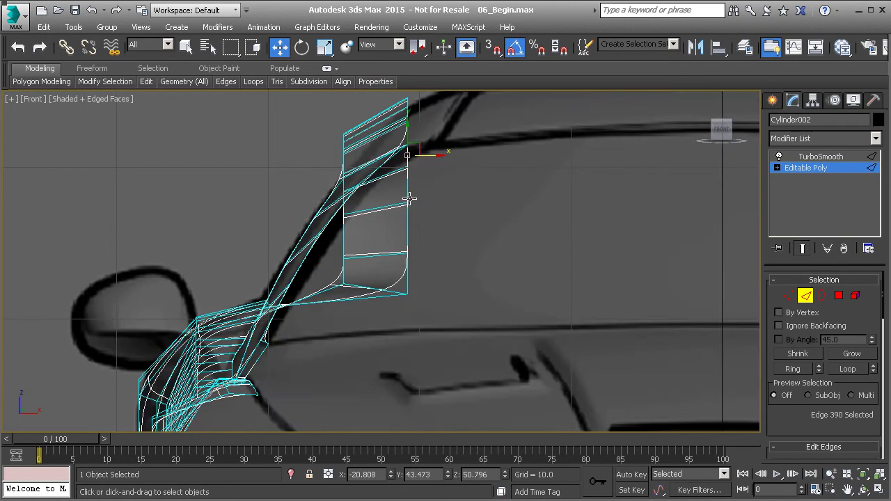
pyautogui.moveTo(414, 165); pyautogui.dragTo(412, 193, button='middle')
pyautogui.scroll(2, 412, 192)
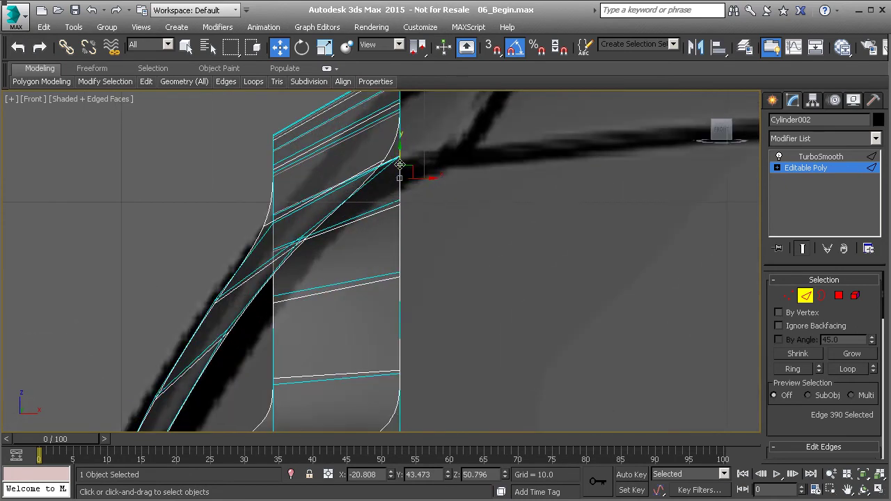
pyautogui.moveTo(460, 157); pyautogui.dragTo(435, 212, button='middle')
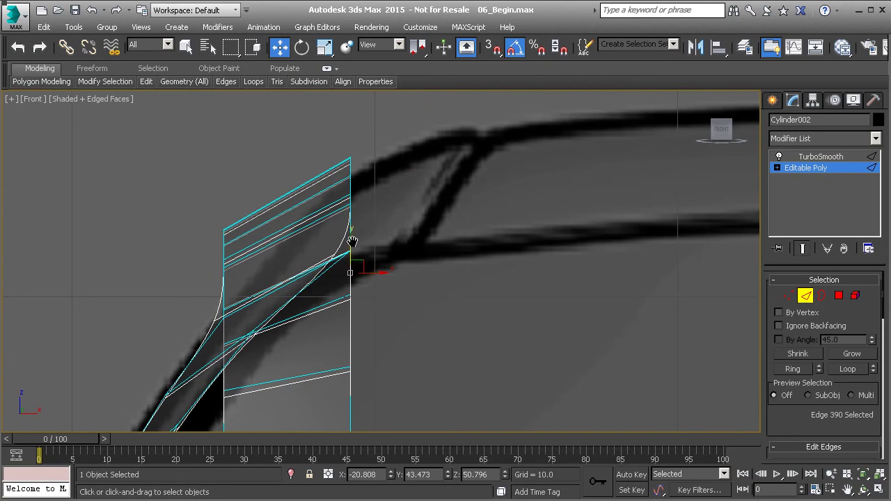
pyautogui.scroll(-2, 351, 243)
pyautogui.scroll(-2, 360, 237)
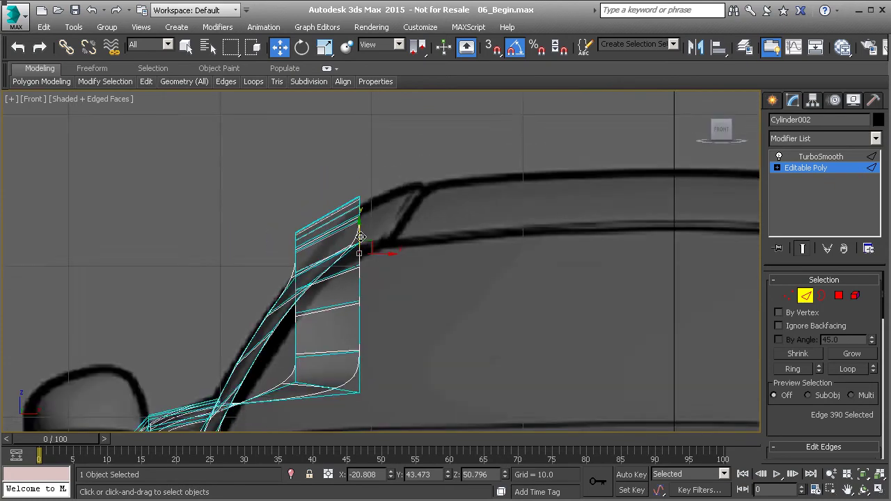
pyautogui.press('p')
pyautogui.moveTo(346, 257); pyautogui.dragTo(586, 251, button='middle')
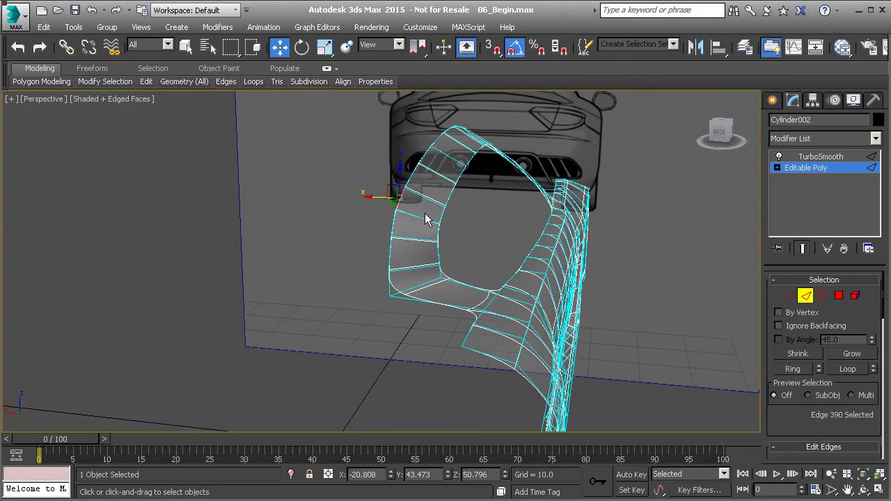
# - In the top view, with constraints set to None, move two front vertices on the window strip's roof-side edge inward toward the roof line
pyautogui.press('t')
pyautogui.moveTo(484, 199); pyautogui.dragTo(473, 265, button='middle')
pyautogui.scroll(-2, 446, 230)
pyautogui.scroll(2, 401, 167)
pyautogui.scroll(3, 406, 184)
pyautogui.moveTo(412, 183); pyautogui.dragTo(388, 260, button='middle')
pyautogui.press('1')
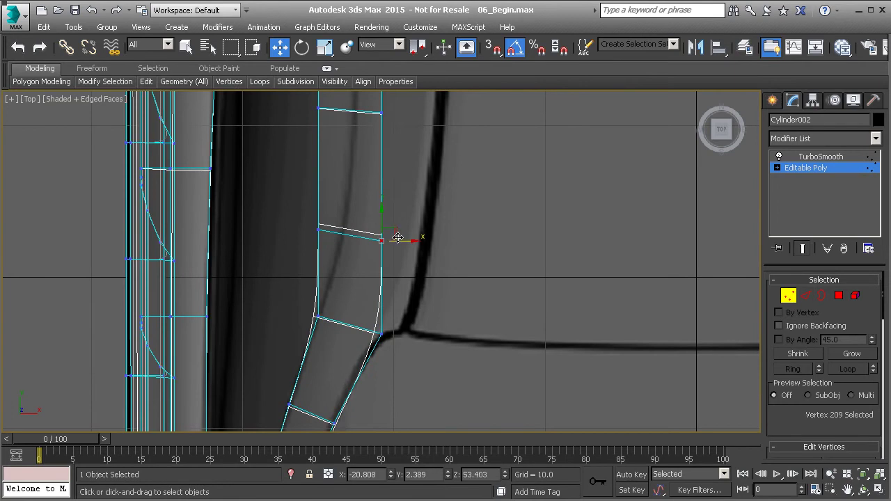
pyautogui.moveTo(811, 438); pyautogui.dragTo(810, 377)
pyautogui.scroll(-5, 806, 418)
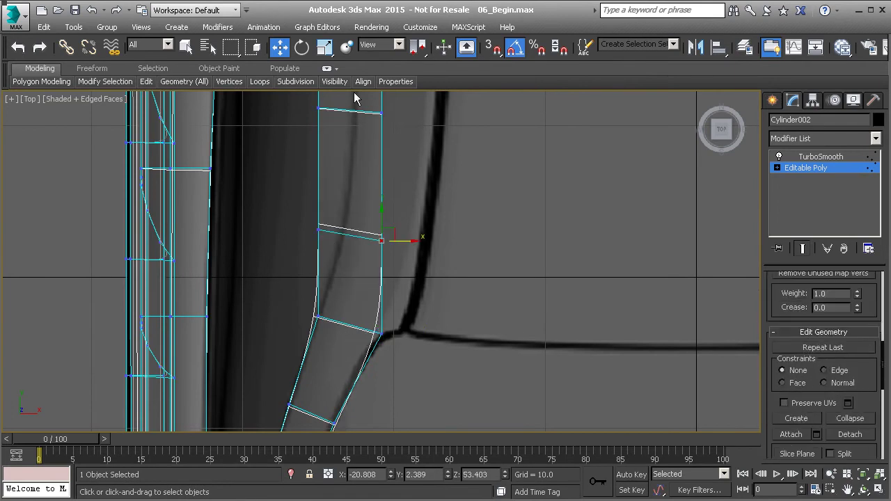
pyautogui.moveTo(401, 137); pyautogui.dragTo(351, 271, button='middle')
pyautogui.moveTo(412, 314); pyautogui.dragTo(415, 314)
pyautogui.click(387, 188)
pyautogui.moveTo(411, 186); pyautogui.dragTo(428, 184)
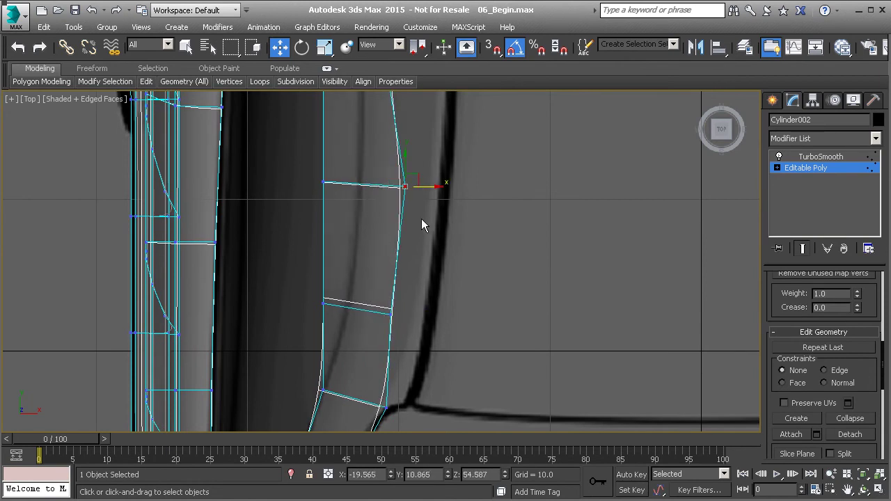
pyautogui.moveTo(412, 316); pyautogui.dragTo(416, 316)
# - Move the remaining roof-side vertices toward the rear of the window strip inward so they follow the blueprint's roof curve
pyautogui.moveTo(390, 137); pyautogui.dragTo(368, 239, button='middle')
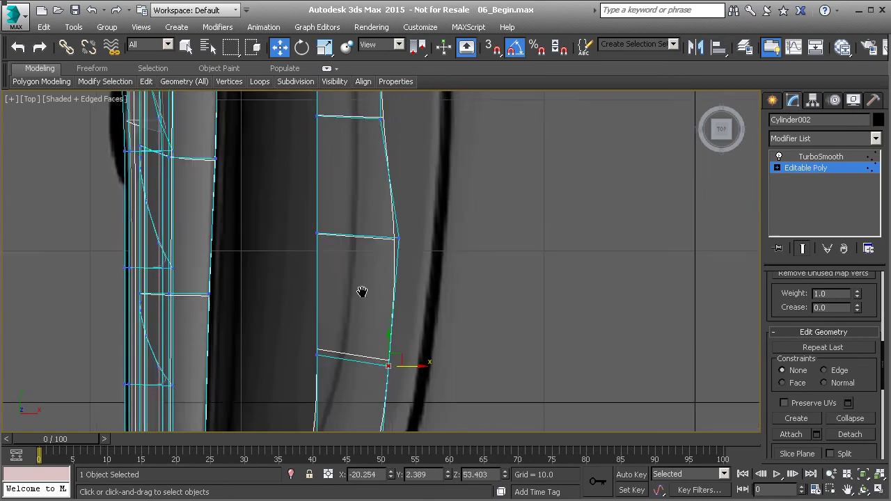
pyautogui.click(365, 171)
pyautogui.moveTo(395, 170); pyautogui.dragTo(410, 165)
pyautogui.moveTo(398, 148); pyautogui.dragTo(378, 347, button='middle')
pyautogui.moveTo(334, 230); pyautogui.dragTo(369, 258)
pyautogui.moveTo(374, 242); pyautogui.dragTo(397, 233)
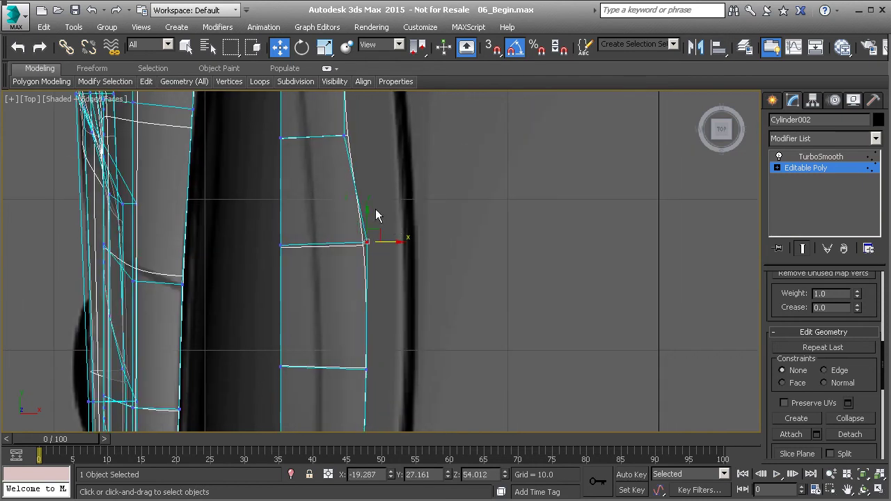
pyautogui.moveTo(341, 132); pyautogui.dragTo(346, 231, button='middle')
pyautogui.moveTo(338, 210); pyautogui.dragTo(394, 235)
pyautogui.moveTo(323, 152); pyautogui.dragTo(325, 230, button='middle')
pyautogui.moveTo(335, 190); pyautogui.dragTo(385, 199)
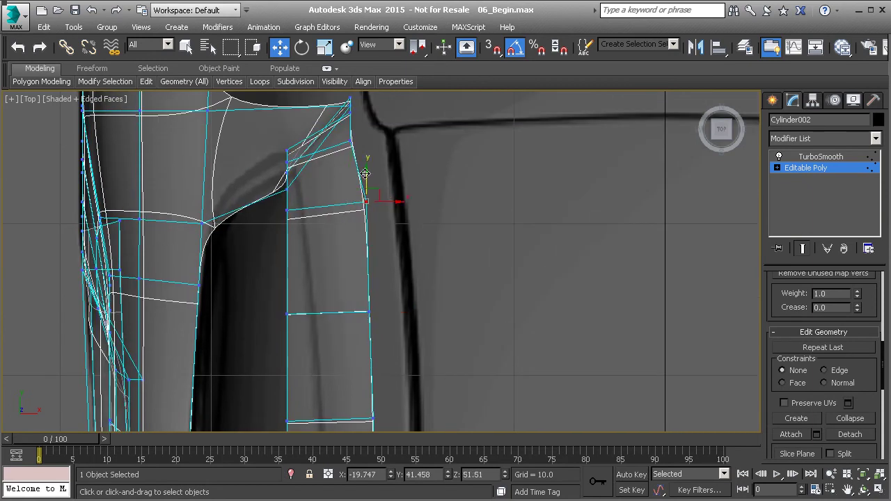
# - Move the three rear vertices on the strip's window-side edge inward to follow the top of the side glass
pyautogui.click(286, 210)
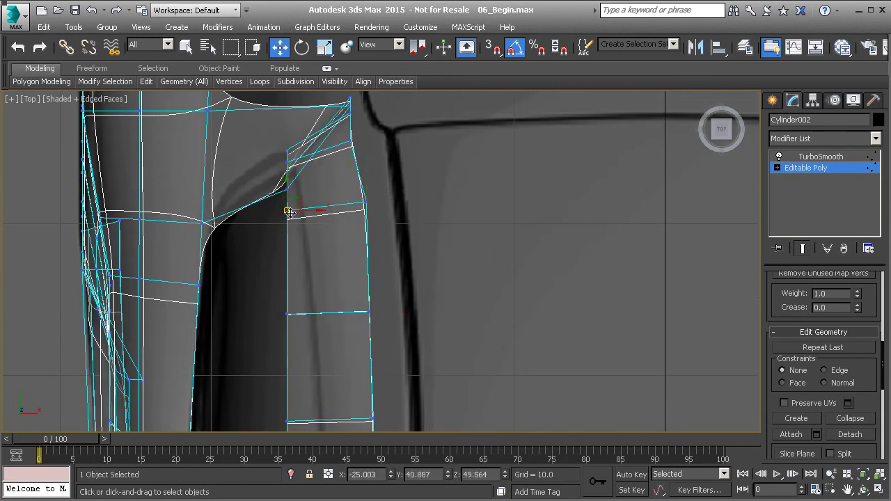
pyautogui.moveTo(314, 209); pyautogui.dragTo(334, 210)
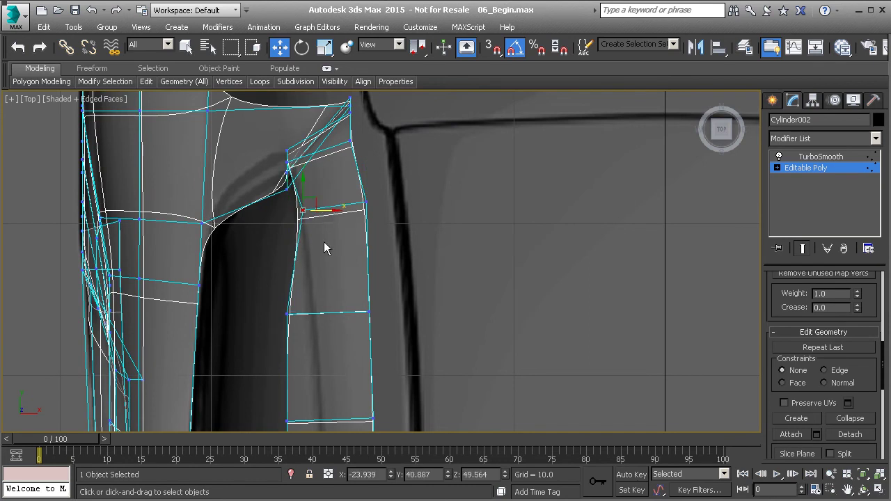
pyautogui.moveTo(278, 310); pyautogui.dragTo(283, 257, button='middle')
pyautogui.moveTo(283, 253); pyautogui.dragTo(348, 260)
pyautogui.moveTo(331, 321); pyautogui.dragTo(344, 189, button='middle')
pyautogui.moveTo(330, 239); pyautogui.dragTo(365, 240)
# - Move the three front vertices on the strip's window-side edge inward to continue the glass curve toward the windshield
pyautogui.moveTo(321, 383); pyautogui.dragTo(330, 282, button='middle')
pyautogui.moveTo(328, 277); pyautogui.dragTo(376, 261)
pyautogui.moveTo(327, 369); pyautogui.dragTo(327, 251, button='middle')
pyautogui.click(314, 260)
pyautogui.moveTo(341, 259); pyautogui.dragTo(375, 266)
pyautogui.moveTo(346, 342); pyautogui.dragTo(358, 247, button='middle')
pyautogui.moveTo(306, 255); pyautogui.dragTo(375, 287)
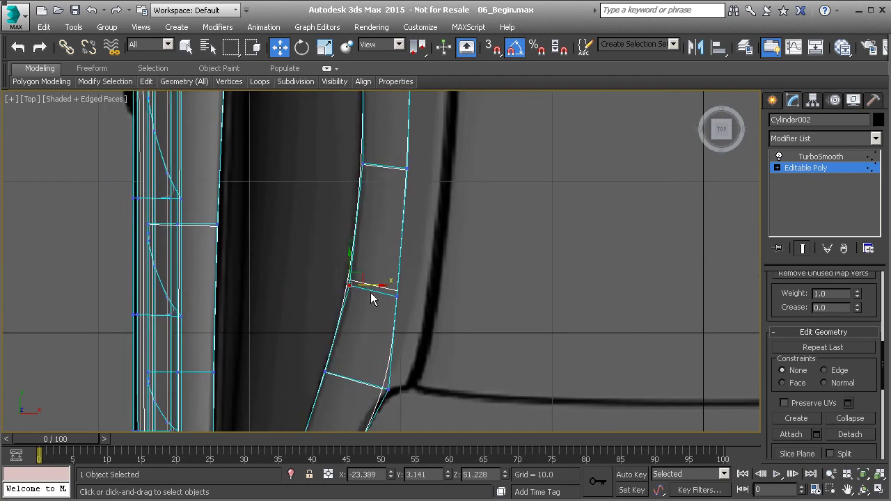
# - Shift the strip's roof-side vertex at the windshield's upper corner slightly outward
pyautogui.moveTo(367, 348); pyautogui.dragTo(352, 314, button='middle')
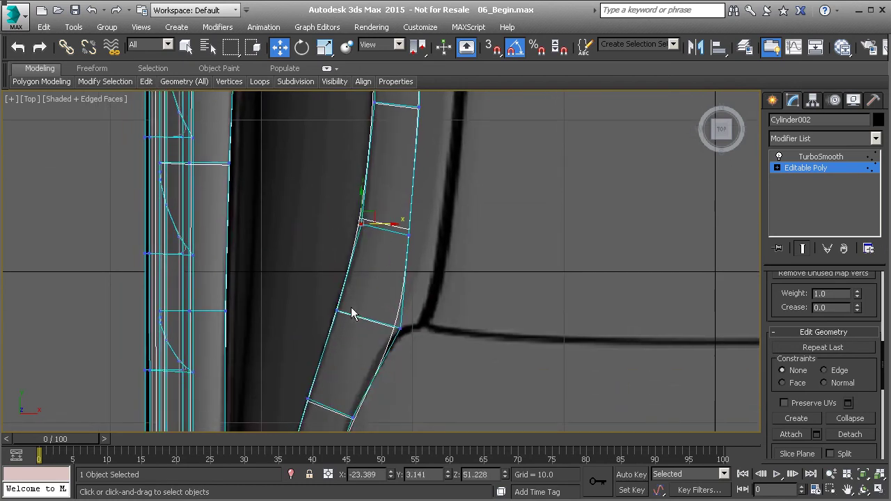
pyautogui.click(400, 327)
pyautogui.moveTo(402, 229); pyautogui.dragTo(382, 307, button='middle')
pyautogui.moveTo(374, 196); pyautogui.dragTo(357, 317, button='middle')
pyautogui.moveTo(366, 159); pyautogui.dragTo(377, 278, button='middle')
pyautogui.moveTo(374, 146); pyautogui.dragTo(390, 278, button='middle')
pyautogui.moveTo(362, 167); pyautogui.dragTo(387, 312, button='middle')
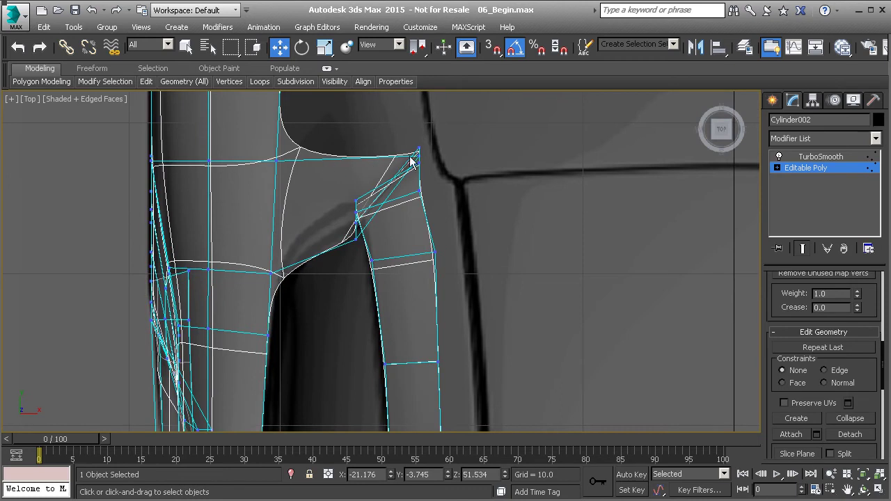
# - In perspective, move the strip's cross edge at the side window's lower rear corner outward toward the body side
pyautogui.press('p')
pyautogui.scroll(-3, 388, 169)
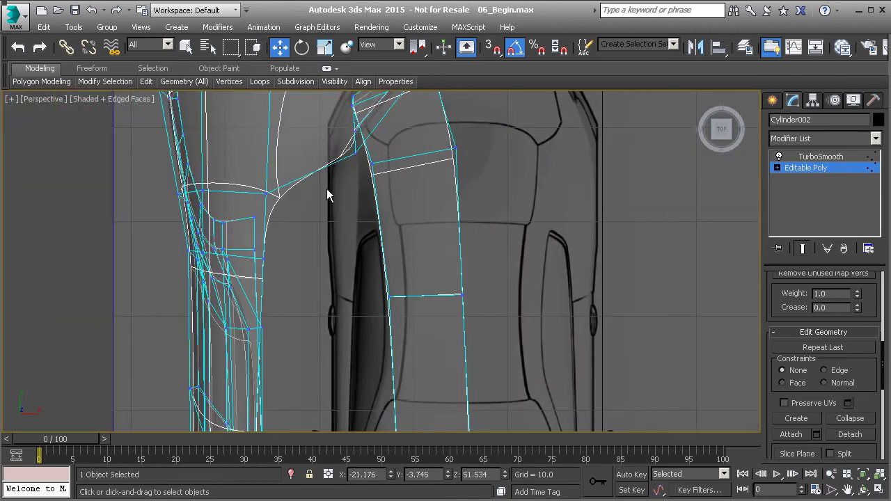
pyautogui.keyDown('alt'); pyautogui.moveTo(353, 183); pyautogui.dragTo(365, 124, button='middle'); pyautogui.keyUp('alt')
pyautogui.scroll(-4, 365, 125)
pyautogui.keyDown('alt'); pyautogui.moveTo(311, 255); pyautogui.dragTo(381, 206, button='middle'); pyautogui.keyUp('alt')
pyautogui.press('2')
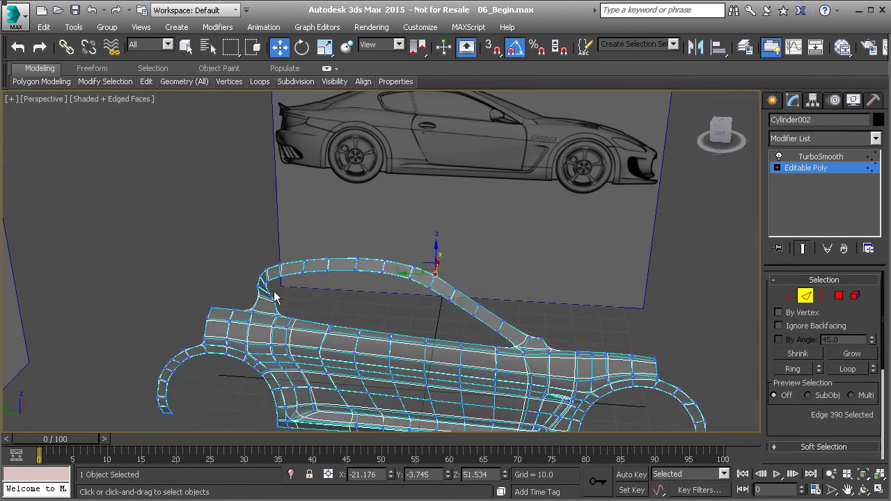
pyautogui.click(265, 298)
pyautogui.scroll(6, 265, 298)
pyautogui.keyDown('alt'); pyautogui.moveTo(262, 302); pyautogui.dragTo(272, 286, button='middle'); pyautogui.keyUp('alt')
pyautogui.moveTo(287, 282); pyautogui.dragTo(192, 321)
pyautogui.keyDown('alt'); pyautogui.moveTo(192, 321); pyautogui.dragTo(328, 323, button='middle'); pyautogui.keyUp('alt')
# - In top view, move the lowest cross edge's roof-side vertex outward and fit its window-side vertex to the rear glass curve
pyautogui.press('t')
pyautogui.moveTo(307, 238); pyautogui.dragTo(313, 238, button='middle')
pyautogui.scroll(4, 329, 227)
pyautogui.press('1')
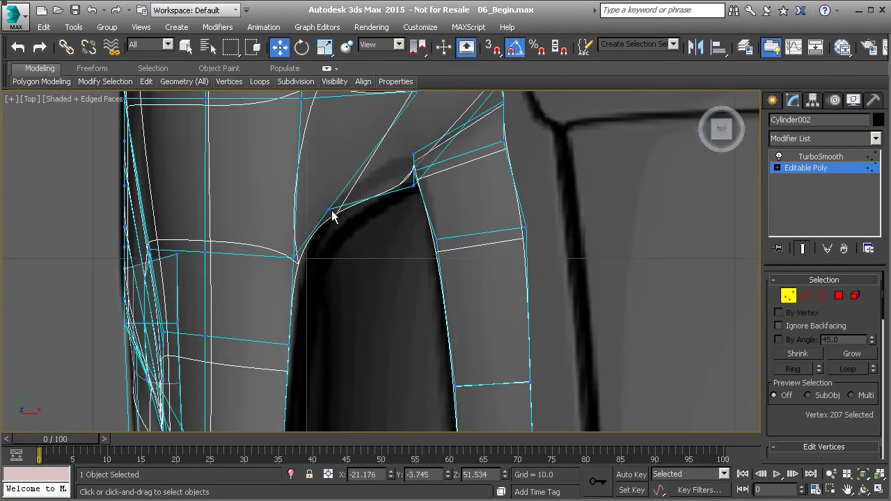
pyautogui.moveTo(404, 109); pyautogui.dragTo(382, 178, button='middle')
pyautogui.click(394, 162)
pyautogui.moveTo(423, 161); pyautogui.dragTo(333, 177)
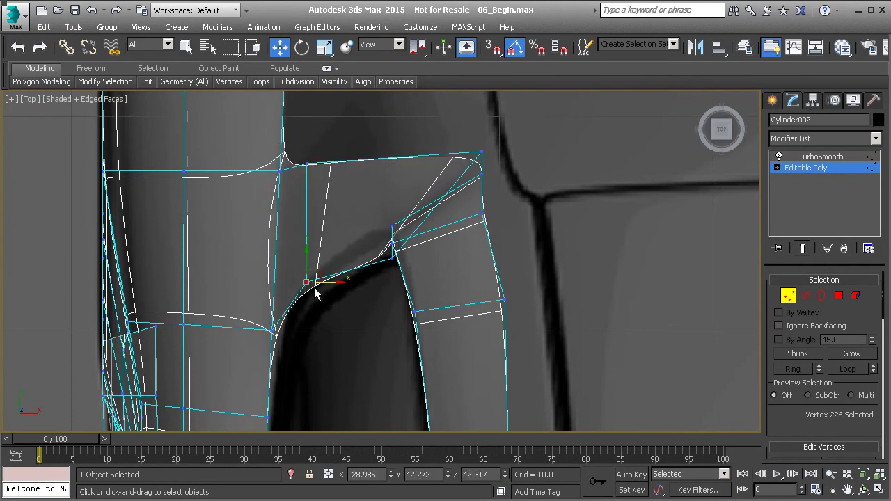
pyautogui.scroll(4, 312, 289)
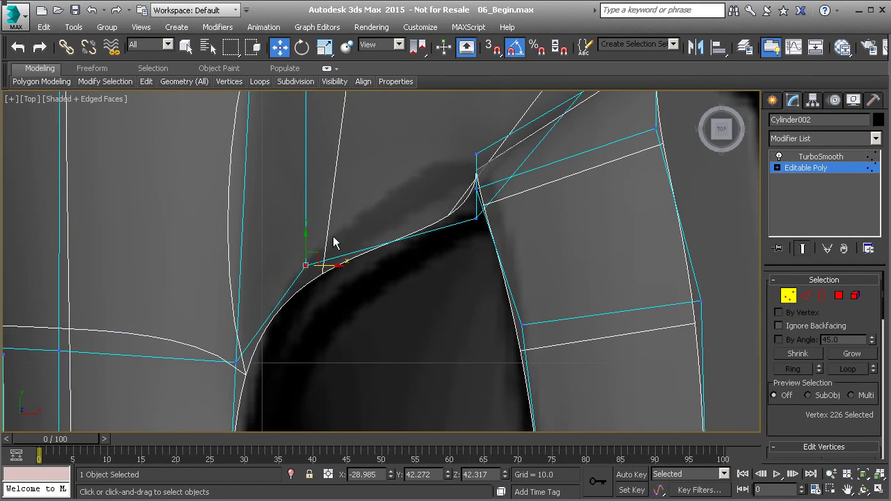
pyautogui.moveTo(329, 268)
pyautogui.mouseDown()
pyautogui.moveTo(340, 270)
pyautogui.moveTo(333, 272)
pyautogui.mouseUp()
# - Move the vertices of the next two cross edges outward, fanning them around the blueprint's rear glass corner
pyautogui.moveTo(377, 206); pyautogui.dragTo(344, 242, button='middle')
pyautogui.moveTo(467, 255); pyautogui.dragTo(360, 249)
pyautogui.moveTo(417, 213); pyautogui.dragTo(367, 307, button='middle')
pyautogui.moveTo(589, 151); pyautogui.dragTo(317, 169)
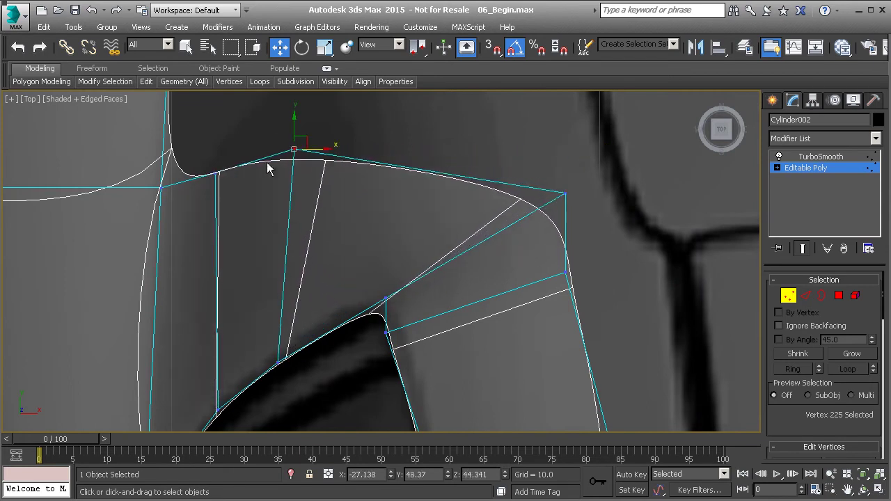
pyautogui.moveTo(594, 194); pyautogui.dragTo(462, 190)
pyautogui.click(385, 297)
pyautogui.moveTo(412, 298); pyautogui.dragTo(375, 306)
pyautogui.moveTo(445, 192); pyautogui.dragTo(405, 193)
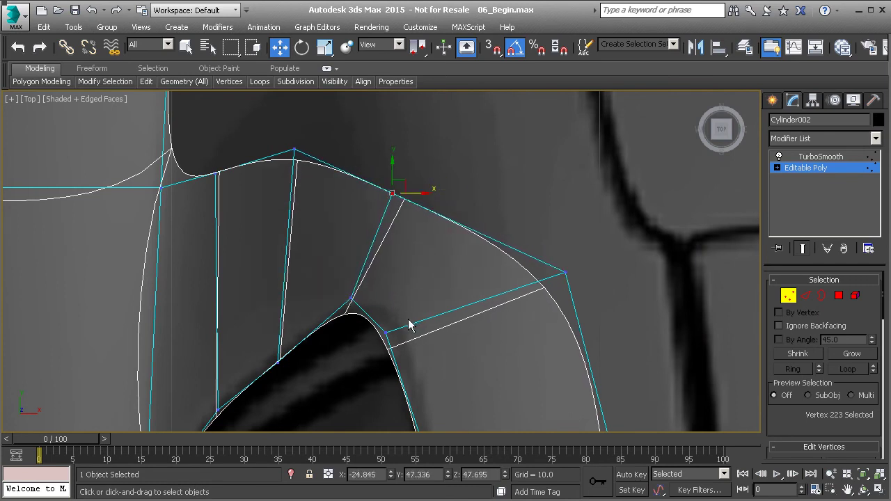
# - Adjust the window-side vertex at the glass tip and move the next two roof-side vertices outward to round the strip's outer curve
pyautogui.moveTo(409, 337); pyautogui.dragTo(426, 335)
pyautogui.moveTo(415, 360); pyautogui.dragTo(416, 251, button='middle')
pyautogui.scroll(-2, 417, 252)
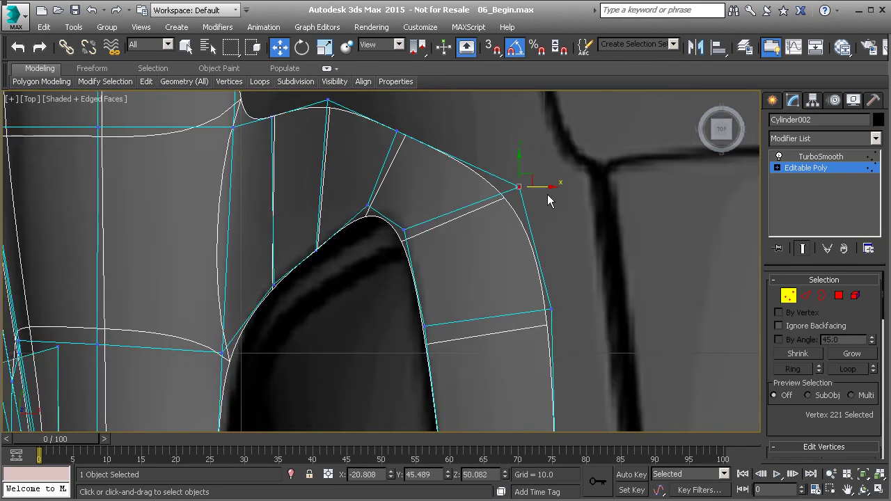
pyautogui.moveTo(518, 187); pyautogui.dragTo(484, 186)
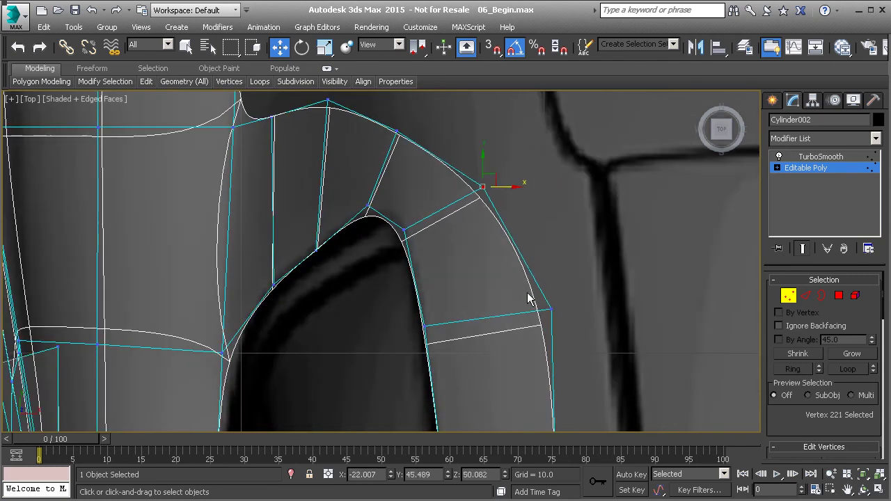
pyautogui.moveTo(532, 304); pyautogui.dragTo(478, 223, button='middle')
pyautogui.moveTo(521, 232); pyautogui.dragTo(491, 231)
pyautogui.scroll(-2, 478, 313)
pyautogui.moveTo(478, 313); pyautogui.dragTo(472, 253, button='middle')
pyautogui.moveTo(482, 378); pyautogui.dragTo(480, 302, button='middle')
pyautogui.scroll(-2, 481, 302)
pyautogui.scroll(4, 439, 178)
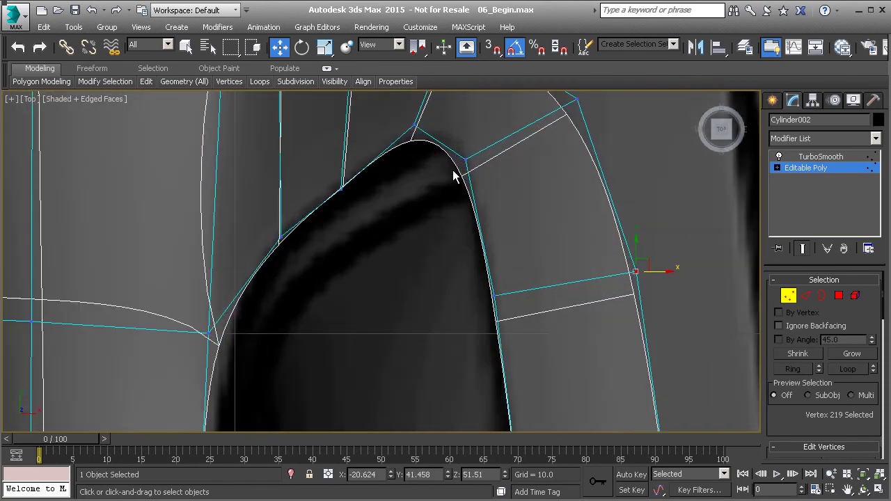
# - Nudge the two window-side vertices just ahead of the rear glass tip onto the blueprint's glass curve
pyautogui.moveTo(484, 162); pyautogui.dragTo(487, 162)
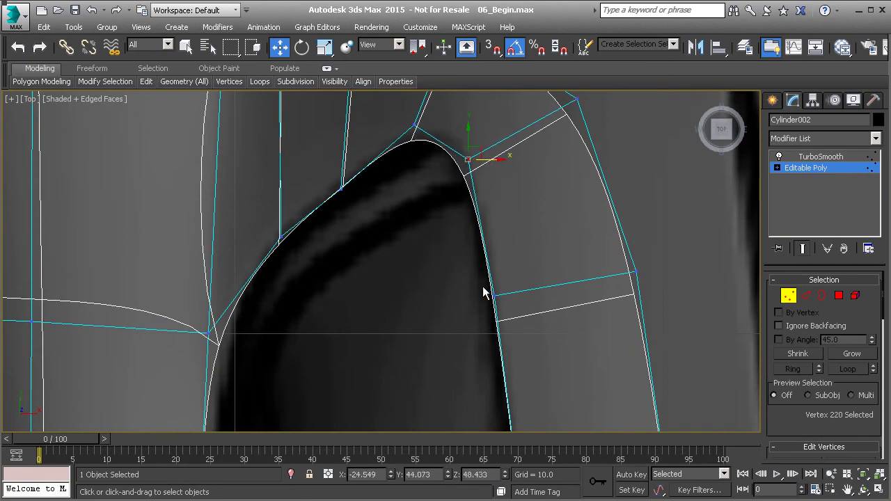
pyautogui.moveTo(514, 341); pyautogui.dragTo(502, 210, button='middle')
pyautogui.scroll(-2, 502, 211)
pyautogui.moveTo(514, 176); pyautogui.dragTo(515, 177)
pyautogui.moveTo(438, 174); pyautogui.dragTo(479, 276, button='middle')
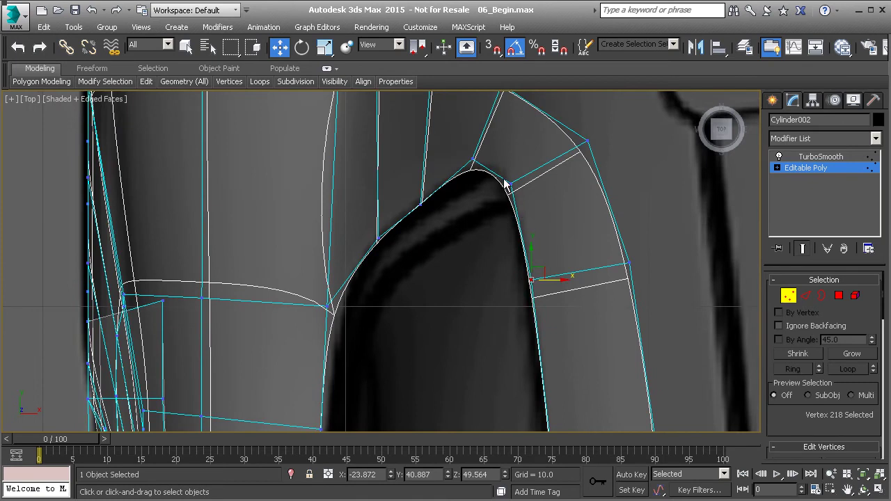
pyautogui.moveTo(332, 383); pyautogui.dragTo(349, 273, button='middle')
pyautogui.scroll(-6, 349, 273)
pyautogui.moveTo(354, 324); pyautogui.dragTo(386, 324, button='middle')
# - In perspective, shift the vertices around the top of the rear pillar sideways to even out the strip's bend
pyautogui.press('p')
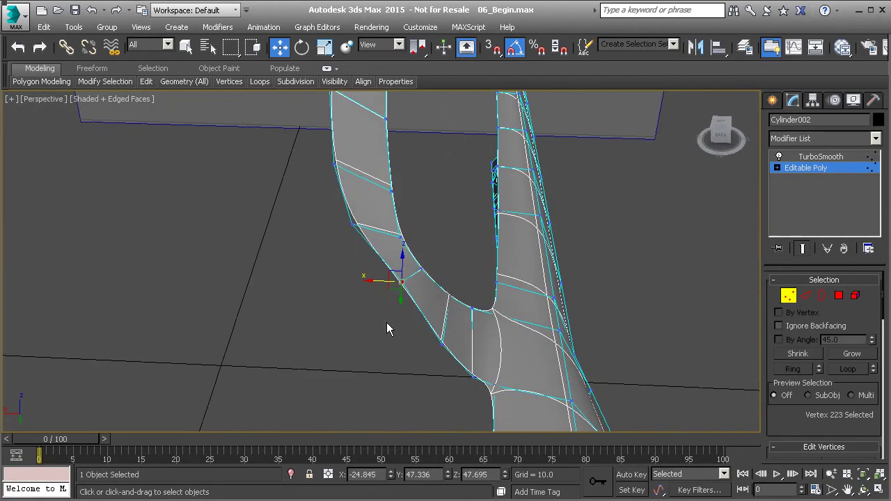
pyautogui.keyDown('alt'); pyautogui.moveTo(366, 282); pyautogui.dragTo(363, 240, button='middle'); pyautogui.keyUp('alt')
pyautogui.keyDown('alt'); pyautogui.moveTo(458, 353); pyautogui.dragTo(272, 357, button='middle'); pyautogui.keyUp('alt')
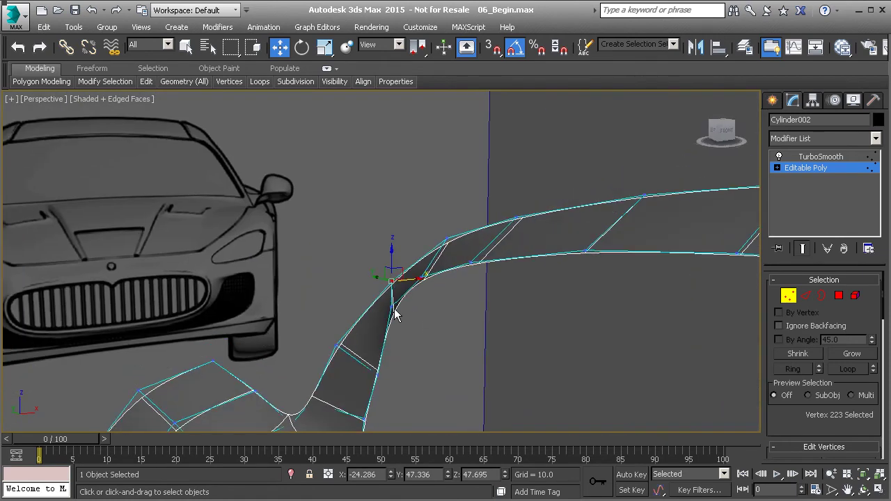
pyautogui.keyDown('alt'); pyautogui.moveTo(402, 306); pyautogui.dragTo(413, 291, button='middle'); pyautogui.keyUp('alt')
pyautogui.moveTo(435, 256); pyautogui.dragTo(418, 255)
pyautogui.keyDown('alt'); pyautogui.moveTo(409, 265); pyautogui.dragTo(406, 265, button='middle'); pyautogui.keyUp('alt')
pyautogui.moveTo(482, 262); pyautogui.dragTo(474, 262)
pyautogui.keyDown('alt'); pyautogui.moveTo(473, 262); pyautogui.dragTo(627, 185, button='middle'); pyautogui.keyUp('alt')
# - Shift two roof-side vertices on the rear pillar slightly outward to smooth its profile from behind
pyautogui.click(524, 374)
pyautogui.keyDown('alt'); pyautogui.moveTo(526, 379); pyautogui.dragTo(536, 392, button='middle'); pyautogui.keyUp('alt')
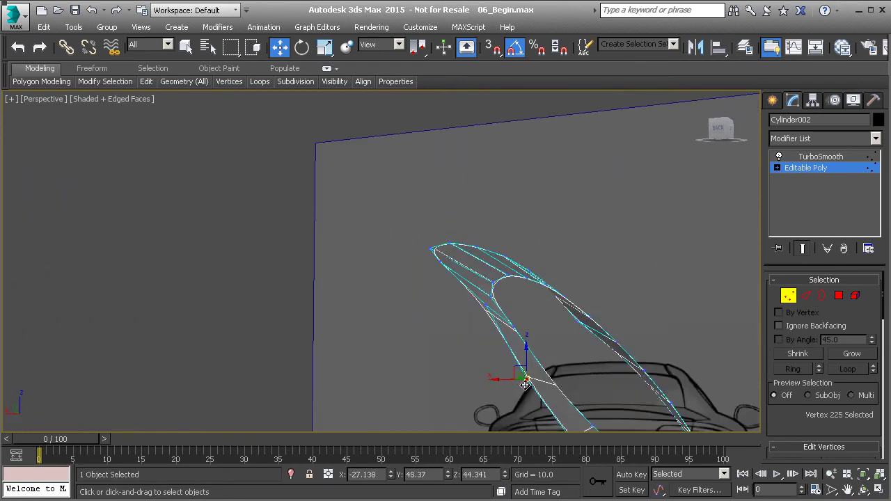
pyautogui.moveTo(504, 383); pyautogui.dragTo(502, 383)
pyautogui.keyDown('alt'); pyautogui.moveTo(503, 360); pyautogui.dragTo(493, 329, button='middle'); pyautogui.keyUp('alt')
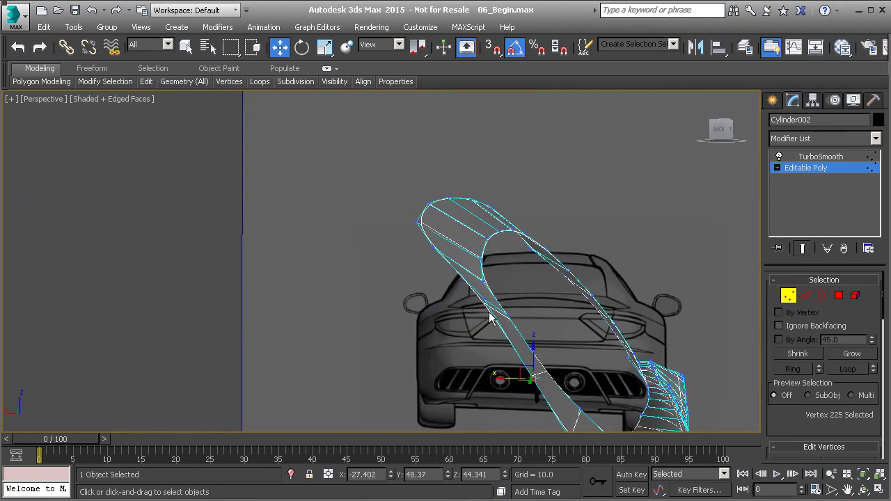
pyautogui.moveTo(480, 298); pyautogui.dragTo(468, 298)
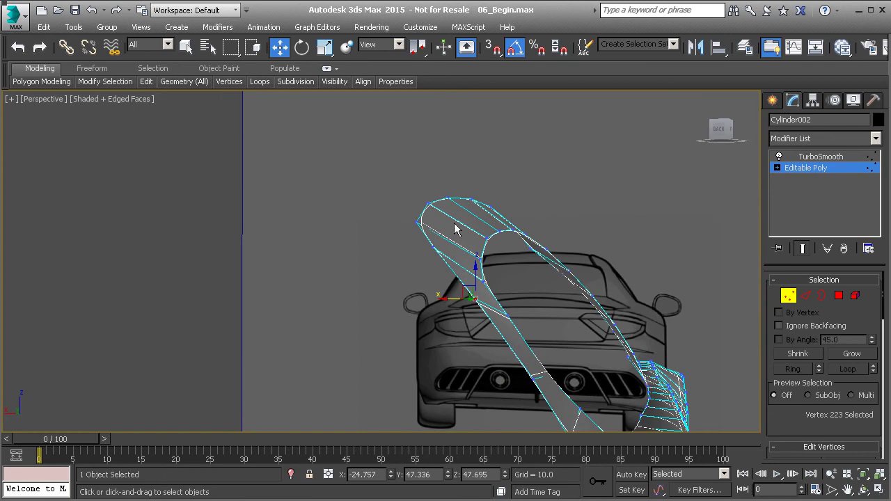
pyautogui.keyDown('alt'); pyautogui.moveTo(502, 320); pyautogui.dragTo(338, 368, button='middle'); pyautogui.keyUp('alt')
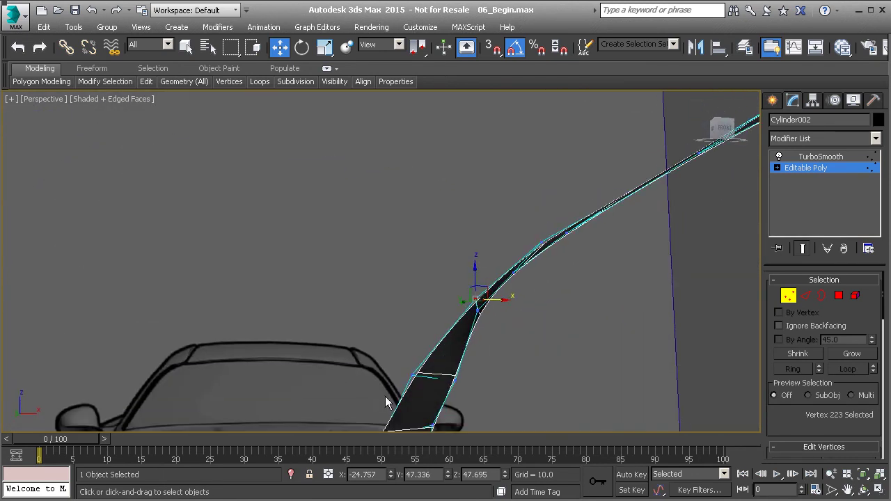
# - Move the rear pillar's lower vertex slightly outward and two window-side vertices near its top slightly inward
pyautogui.moveTo(469, 380); pyautogui.dragTo(465, 380)
pyautogui.keyDown('alt'); pyautogui.moveTo(484, 302); pyautogui.dragTo(476, 324, button='middle'); pyautogui.keyUp('alt')
pyautogui.moveTo(506, 298); pyautogui.dragTo(512, 299)
pyautogui.moveTo(538, 261); pyautogui.dragTo(544, 261)
pyautogui.keyDown('alt'); pyautogui.moveTo(520, 281); pyautogui.dragTo(580, 309, button='middle'); pyautogui.keyUp('alt')
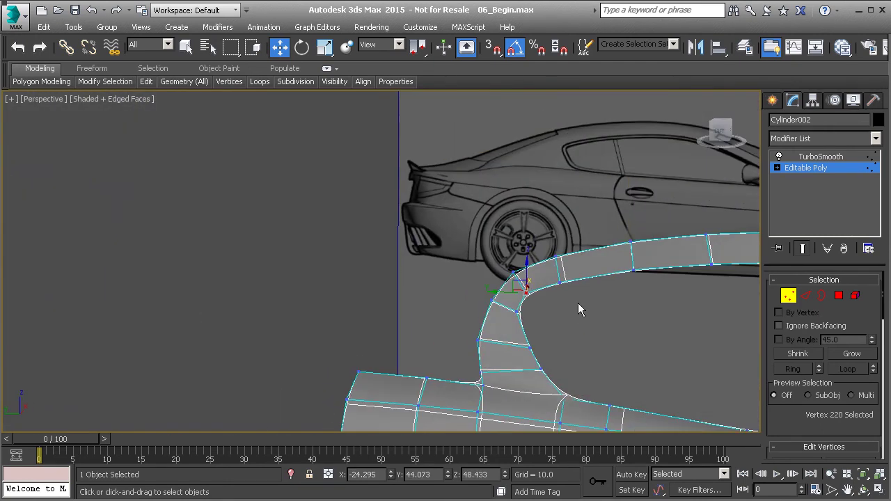
pyautogui.keyDown('alt'); pyautogui.moveTo(529, 342); pyautogui.dragTo(512, 298, button='middle'); pyautogui.keyUp('alt')
# - In left view, extrude the strip's outer edge behind the window's upper rear corner backward and align the new vertices with the roofline
pyautogui.press('l')
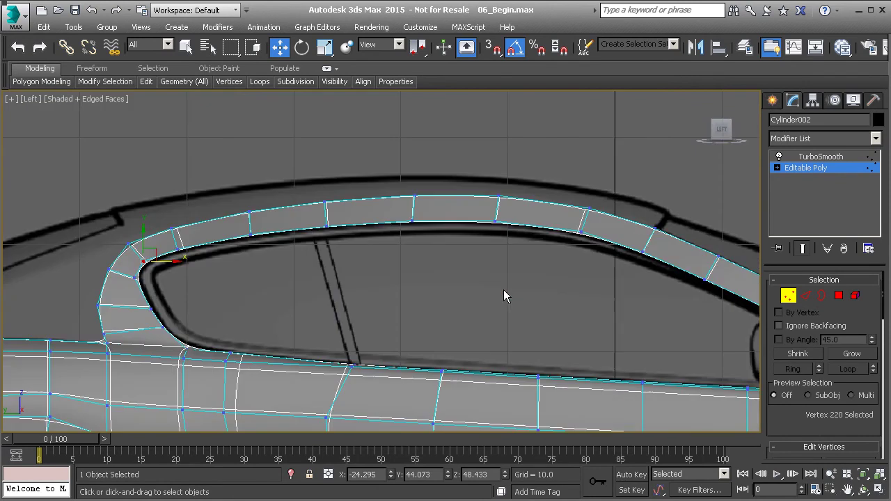
pyautogui.moveTo(227, 255); pyautogui.dragTo(338, 255, button='middle')
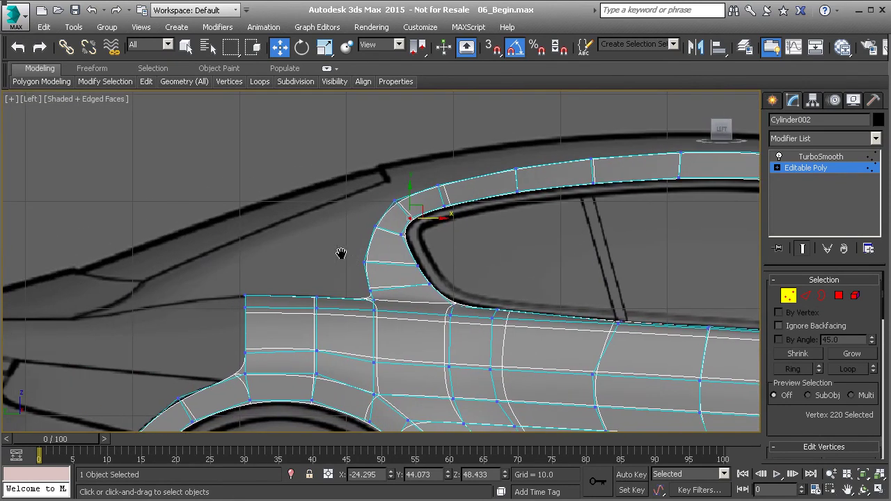
pyautogui.press('2')
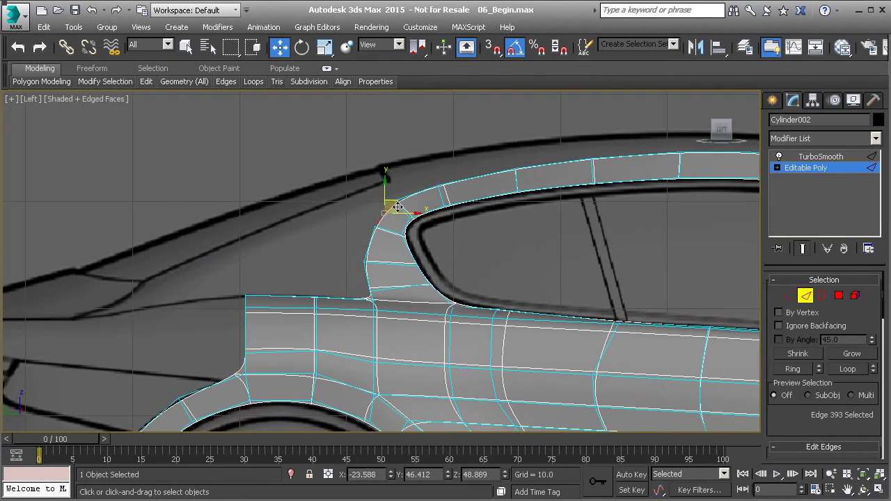
pyautogui.keyDown('shift'); pyautogui.moveTo(395, 203); pyautogui.dragTo(369, 214); pyautogui.keyUp('shift')
pyautogui.press('1')
pyautogui.scroll(3, 317, 246)
pyautogui.click(316, 237)
pyautogui.scroll(2, 317, 236)
pyautogui.click(354, 187)
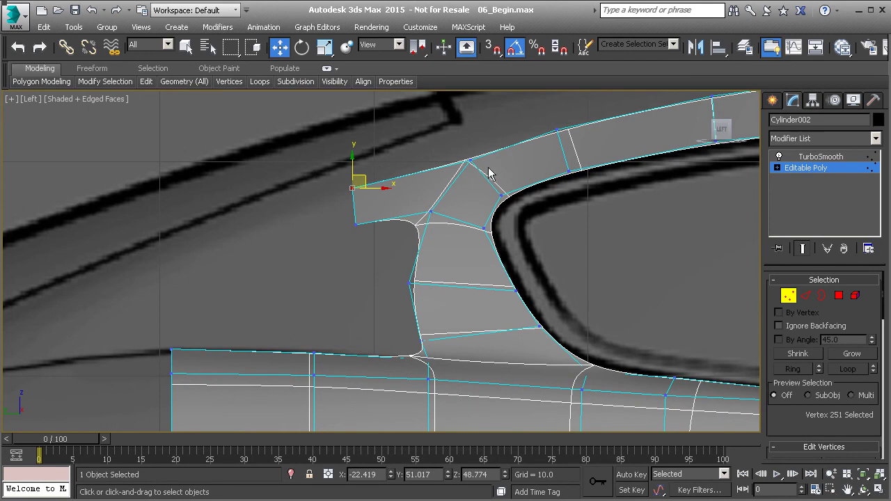
# - Extrude the new end edge rearward in four more segments, following the blueprint's sloping line toward the trunk
pyautogui.press('2')
pyautogui.click(355, 202)
pyautogui.keyDown('shift'); pyautogui.moveTo(357, 202); pyautogui.dragTo(291, 221); pyautogui.keyUp('shift')
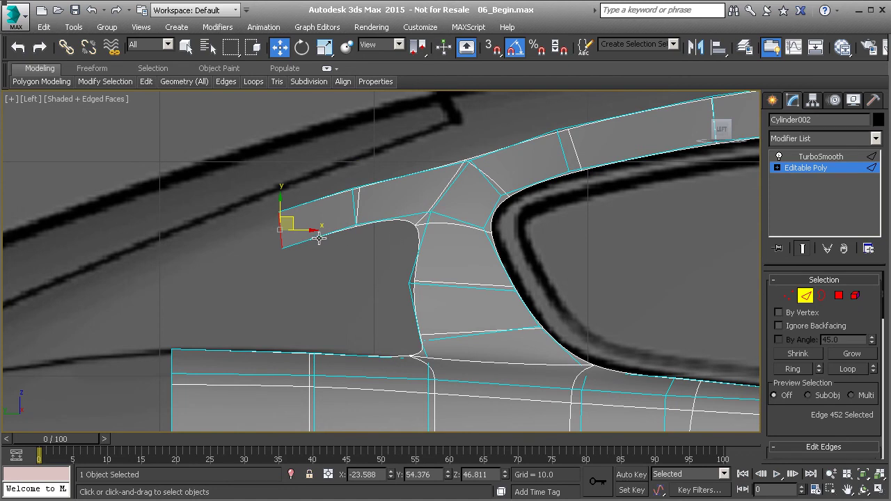
pyautogui.moveTo(313, 241); pyautogui.dragTo(398, 213, button='middle')
pyautogui.keyDown('shift'); pyautogui.moveTo(395, 199); pyautogui.dragTo(301, 244); pyautogui.keyUp('shift')
pyautogui.moveTo(304, 248); pyautogui.dragTo(443, 199, button='middle')
pyautogui.keyDown('shift'); pyautogui.moveTo(442, 193); pyautogui.dragTo(229, 276); pyautogui.keyUp('shift')
# - Reposition the extension's two rear end vertices to narrow its tip, and raise the lower vertex of the preceding cross edge
pyautogui.press('1')
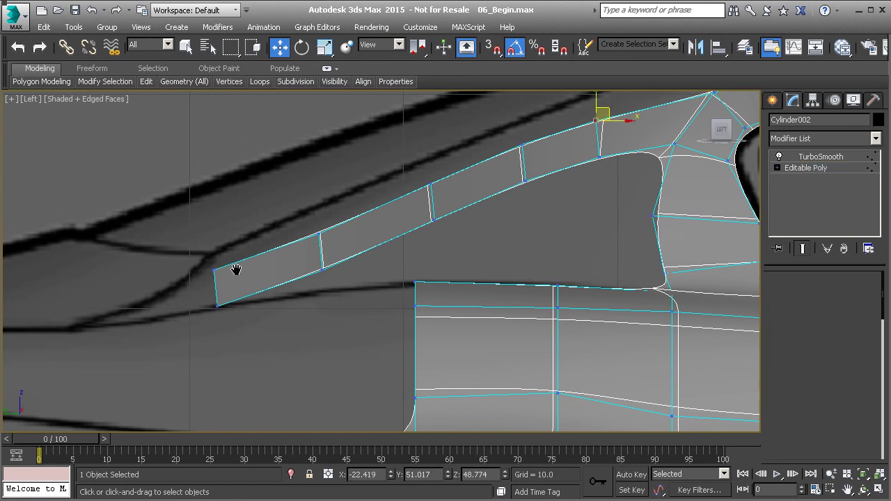
pyautogui.moveTo(215, 276); pyautogui.dragTo(250, 271, button='middle')
pyautogui.click(250, 265)
pyautogui.moveTo(259, 256); pyautogui.dragTo(236, 292)
pyautogui.click(254, 300)
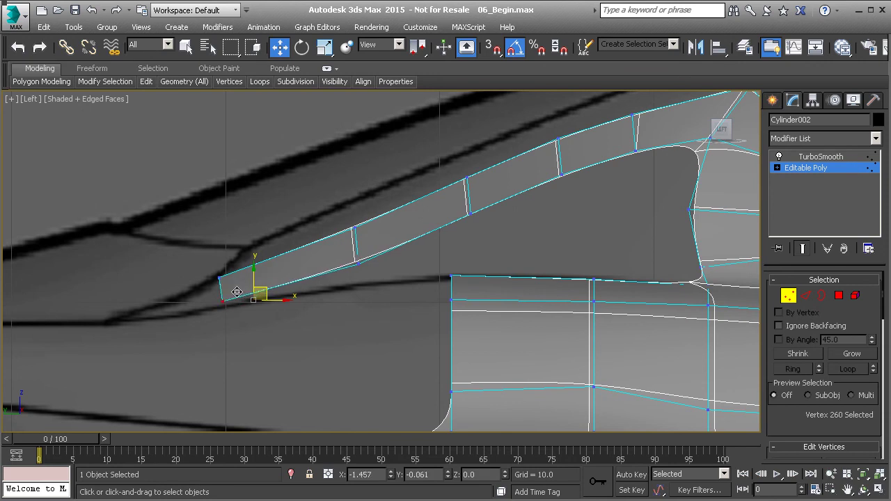
pyautogui.click(357, 263)
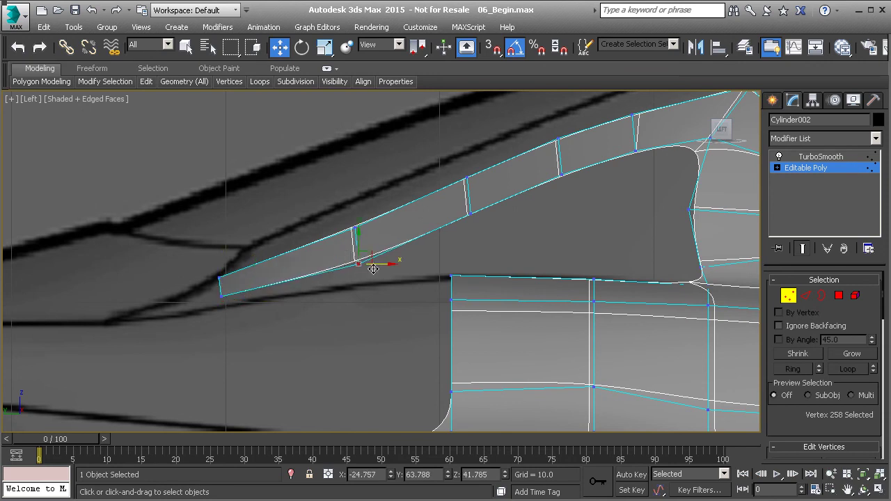
pyautogui.moveTo(373, 256); pyautogui.dragTo(371, 246)
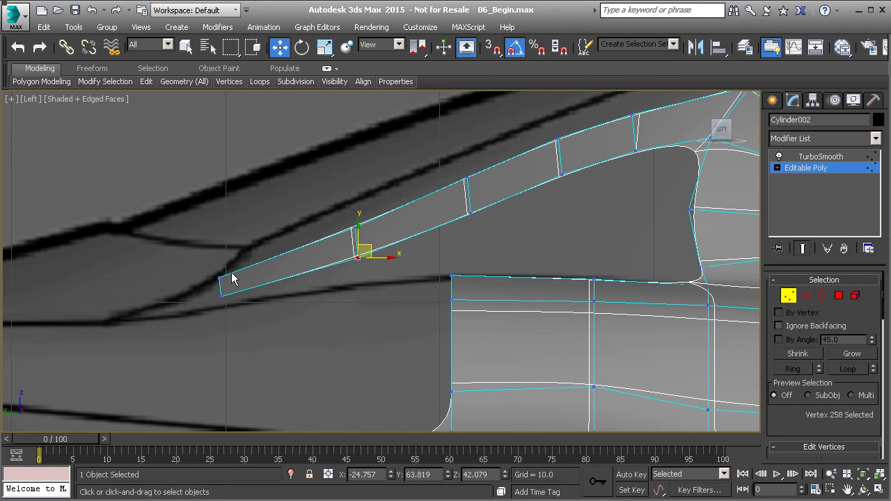
# - In top view, reposition the two vertices at the extension's rear end, moving the inner one outward from the rear glass line
pyautogui.press('2')
pyautogui.press('t')
pyautogui.moveTo(386, 170); pyautogui.dragTo(372, 331, button='middle')
pyautogui.moveTo(414, 168); pyautogui.dragTo(383, 279, button='middle')
pyautogui.scroll(5, 404, 225)
pyautogui.press('1')
pyautogui.click(356, 237)
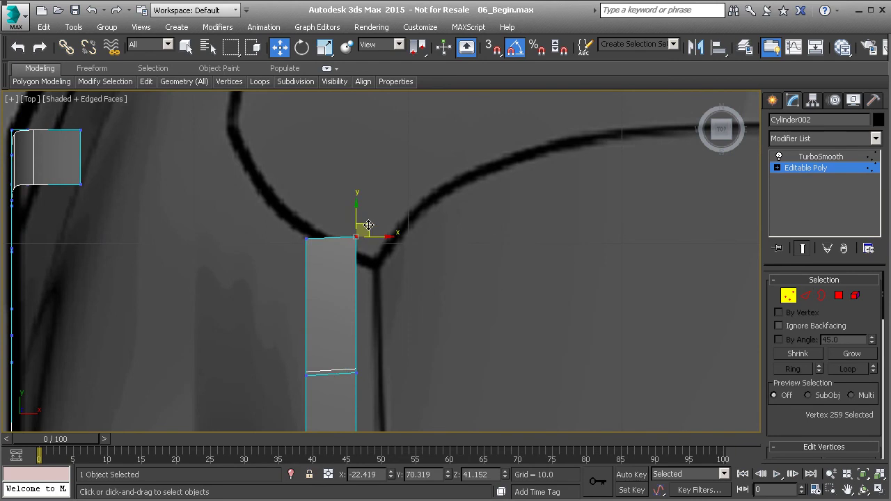
pyautogui.moveTo(367, 223); pyautogui.dragTo(342, 245)
pyautogui.moveTo(296, 229)
pyautogui.mouseDown()
pyautogui.moveTo(322, 245)
pyautogui.moveTo(308, 221)
pyautogui.mouseUp()
# - Shift the remaining inner-side vertices of the rear extension outward so its edge follows the rear glass curve
pyautogui.moveTo(314, 259); pyautogui.dragTo(310, 177, button='middle')
pyautogui.scroll(-2, 311, 177)
pyautogui.click(337, 256)
pyautogui.moveTo(347, 248); pyautogui.dragTo(346, 248)
pyautogui.moveTo(348, 298); pyautogui.dragTo(337, 220, button='middle')
pyautogui.click(328, 256)
pyautogui.moveTo(346, 258); pyautogui.dragTo(340, 258)
pyautogui.moveTo(335, 312); pyautogui.dragTo(310, 255, button='middle')
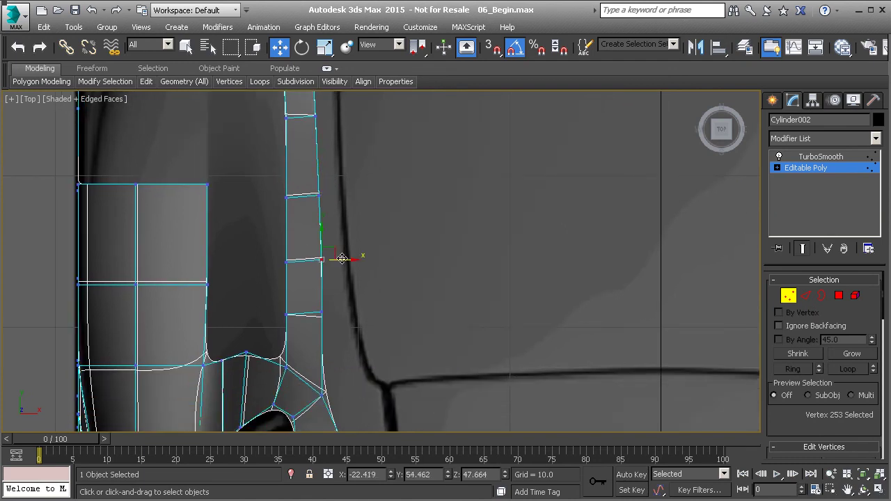
# - Examine the strip and its rear extension against the blueprint in top view and from several perspective angles
pyautogui.moveTo(355, 183); pyautogui.dragTo(360, 271, button='middle')
pyautogui.moveTo(366, 378); pyautogui.dragTo(352, 146, button='middle')
pyautogui.scroll(-1, 352, 146)
pyautogui.scroll(-1, 359, 207)
pyautogui.moveTo(365, 355); pyautogui.dragTo(360, 183, button='middle')
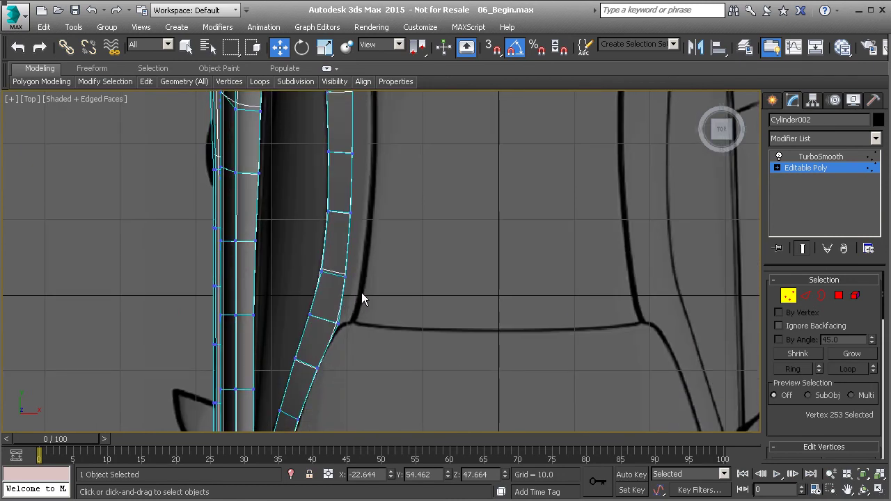
pyautogui.moveTo(380, 140); pyautogui.dragTo(384, 278, button='middle')
pyautogui.moveTo(371, 125); pyautogui.dragTo(376, 216, button='middle')
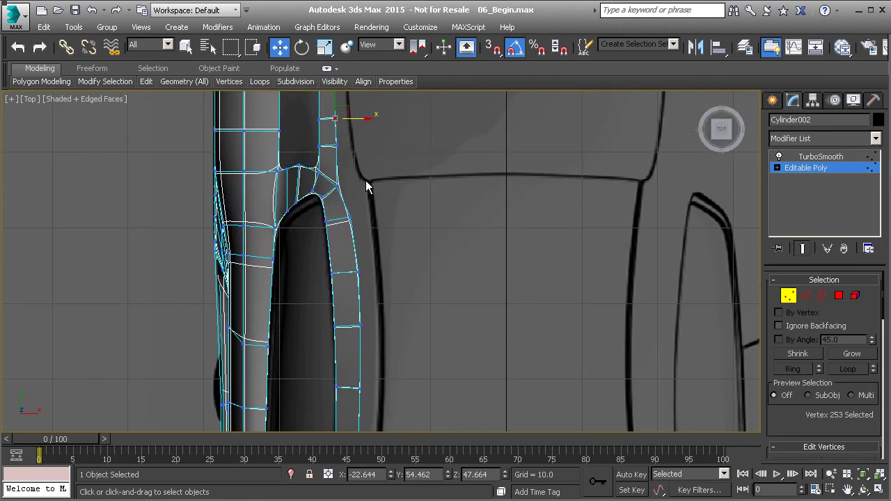
pyautogui.moveTo(347, 130); pyautogui.dragTo(482, 146, button='middle')
pyautogui.scroll(-3, 358, 176)
pyautogui.press('p')
pyautogui.scroll(-5, 359, 178)
pyautogui.scroll(6, 444, 165)
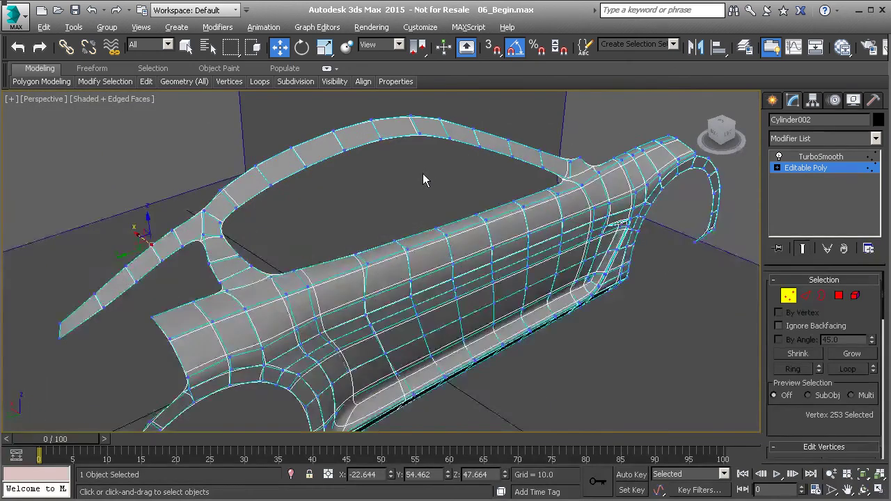
pyautogui.keyDown('alt'); pyautogui.moveTo(425, 175); pyautogui.dragTo(368, 144, button='middle'); pyautogui.keyUp('alt')
pyautogui.scroll(-2, 429, 183)
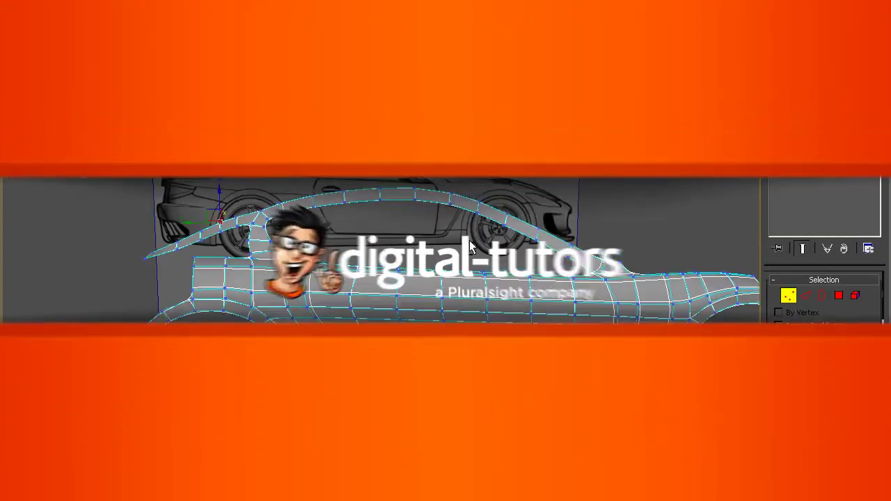